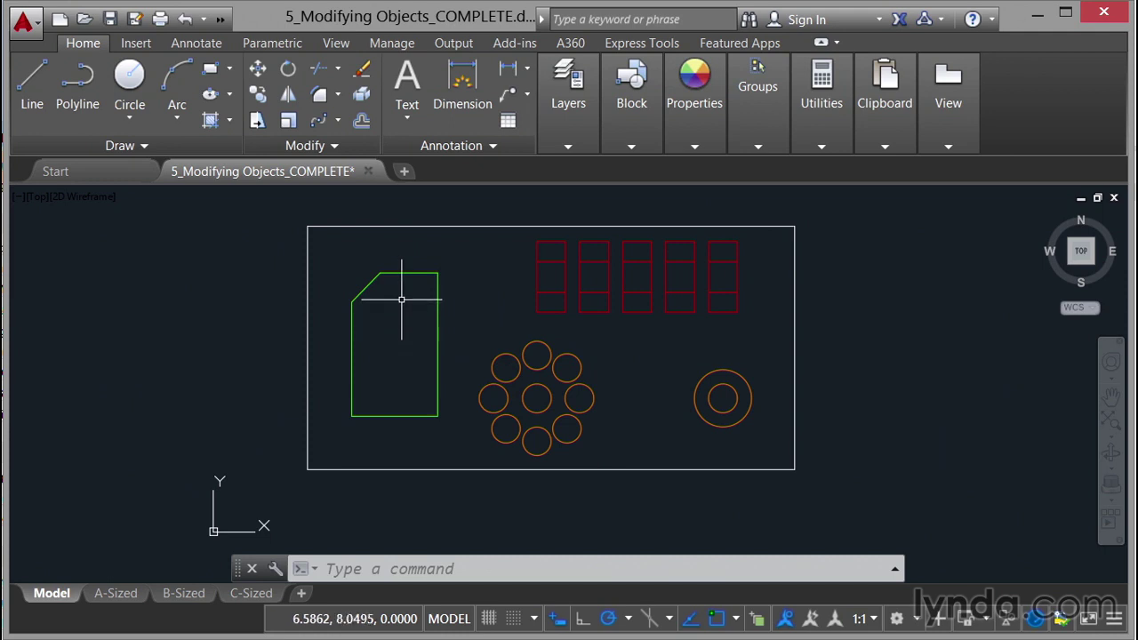
Step: Offset the top edge of the green outline outward, using the Through option to pick the new line's position
{"action": "mouse_move", "coordinate": [407, 275]}
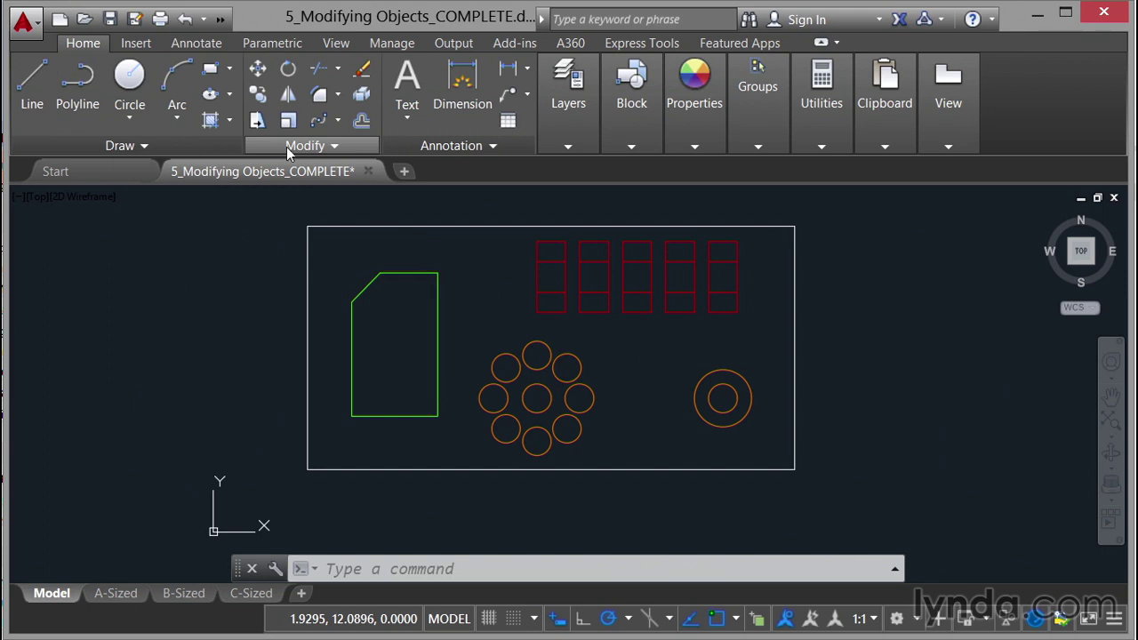
{"action": "left_click", "coordinate": [362, 123]}
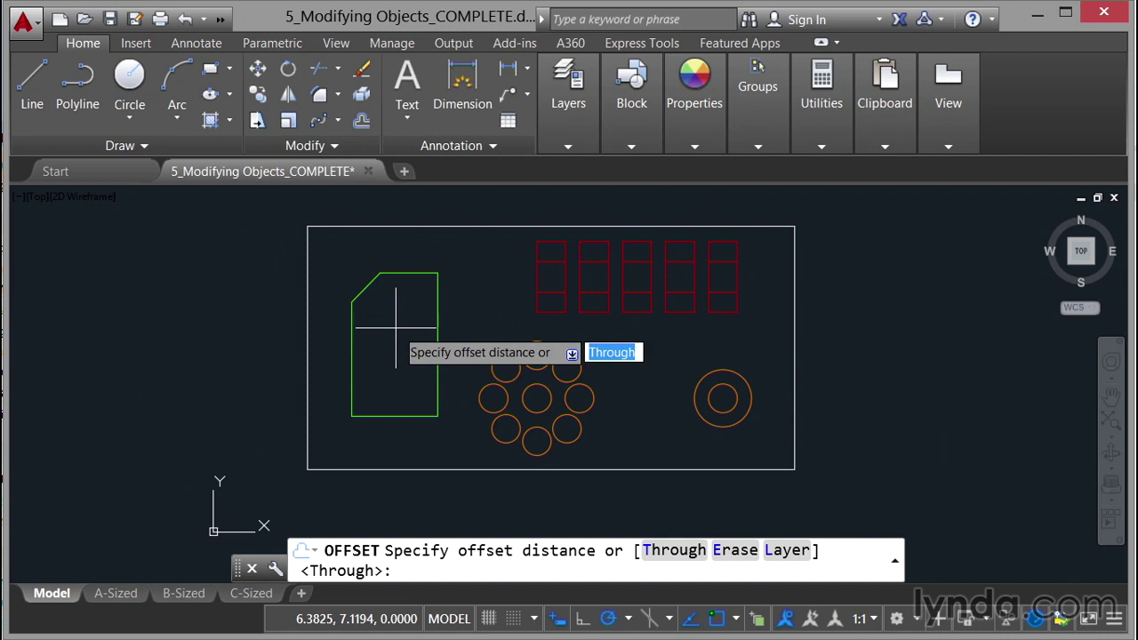
{"action": "key", "text": "Return"}
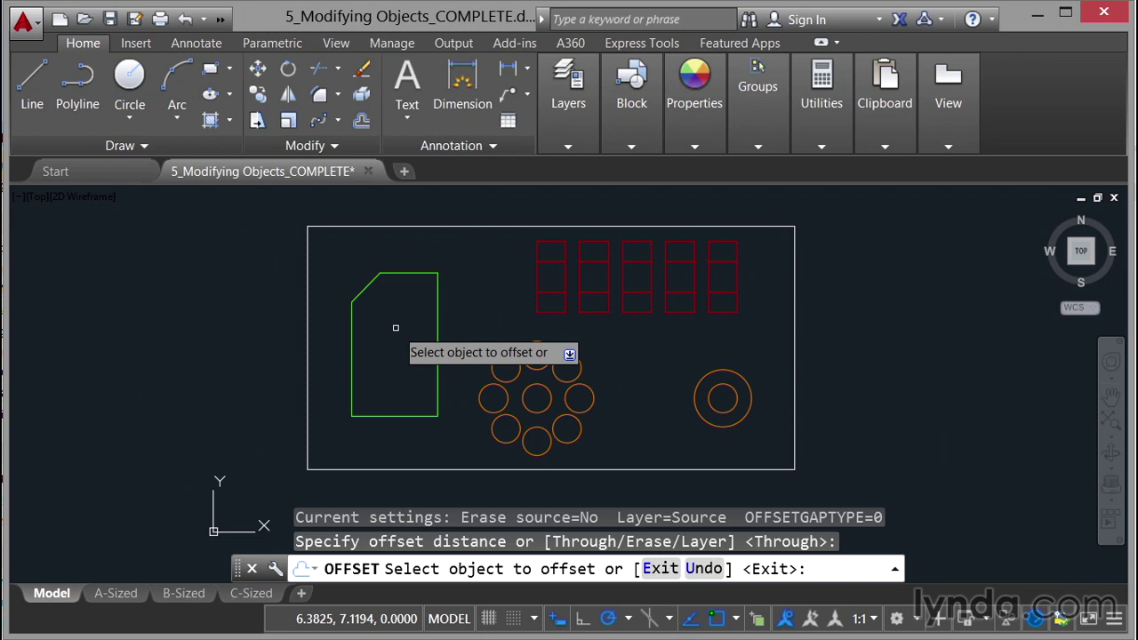
{"action": "left_click", "coordinate": [412, 273]}
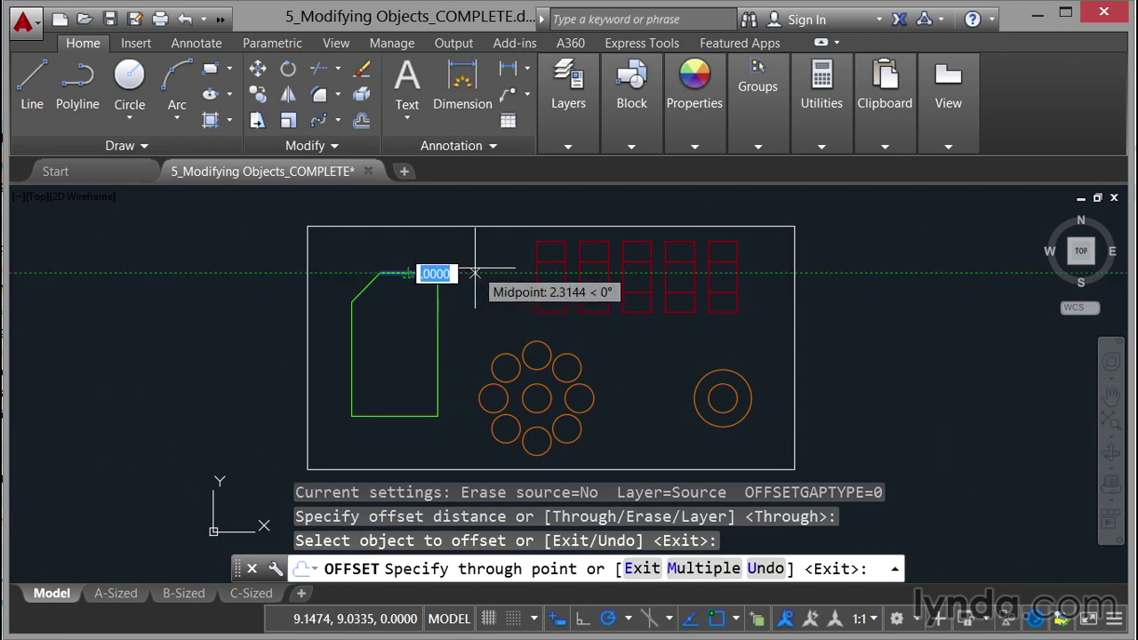
{"action": "left_click", "coordinate": [537, 262]}
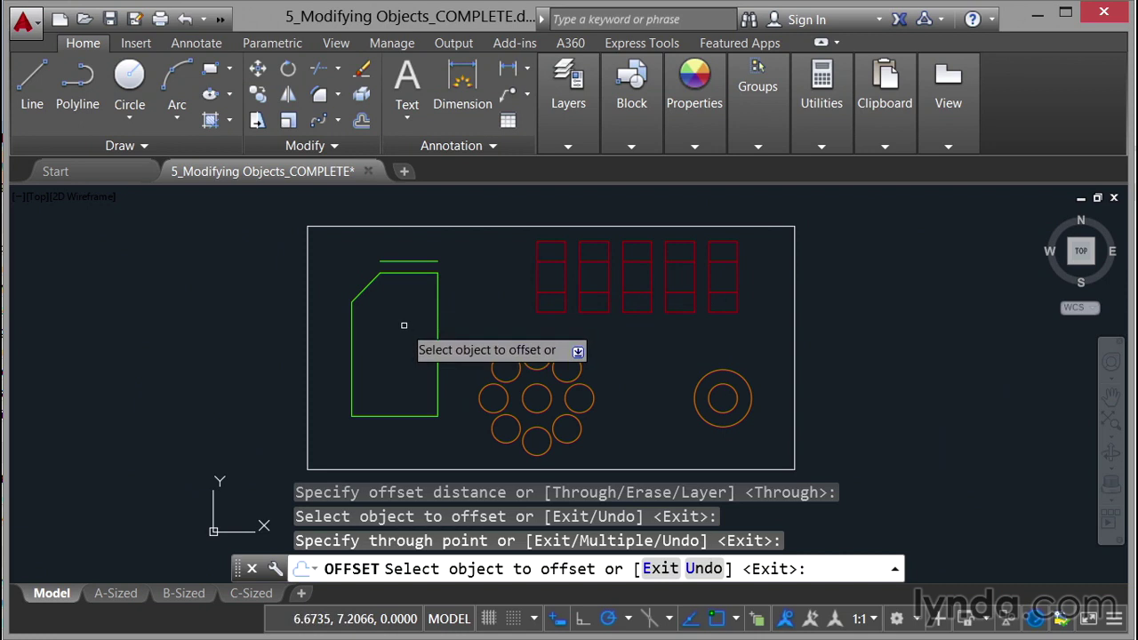
{"action": "key", "text": "Return"}
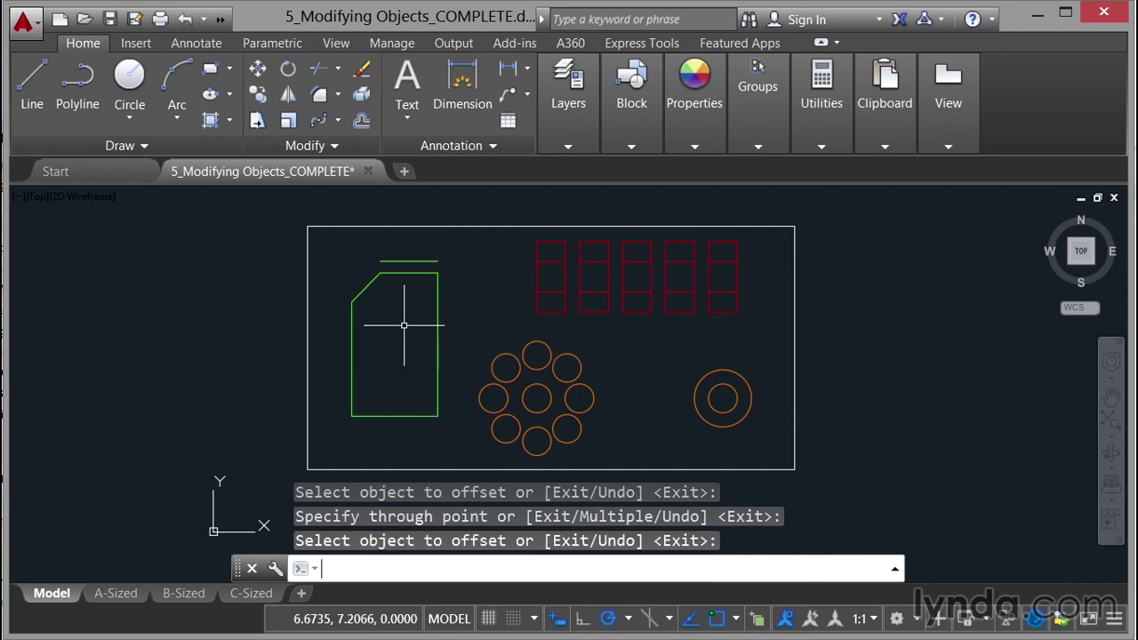
Step: Offset the green outline's angled corner edge outward by a distance of 0.5
{"action": "right_click", "coordinate": [404, 325]}
{"action": "left_click", "coordinate": [443, 340]}
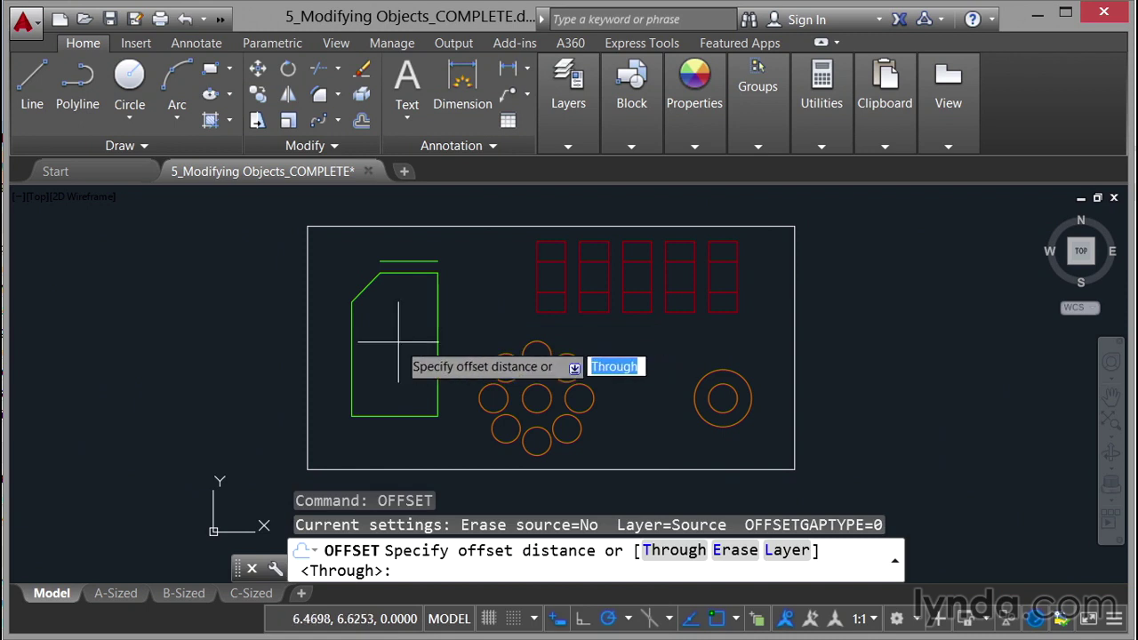
{"action": "type", "text": "0.5"}
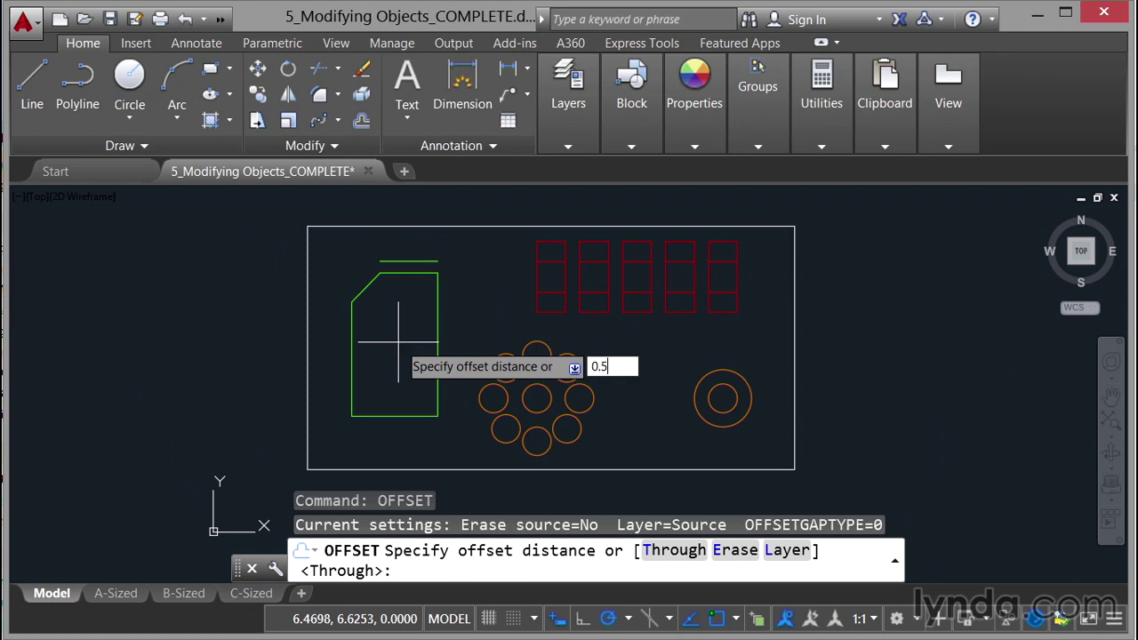
{"action": "key", "text": "Return"}
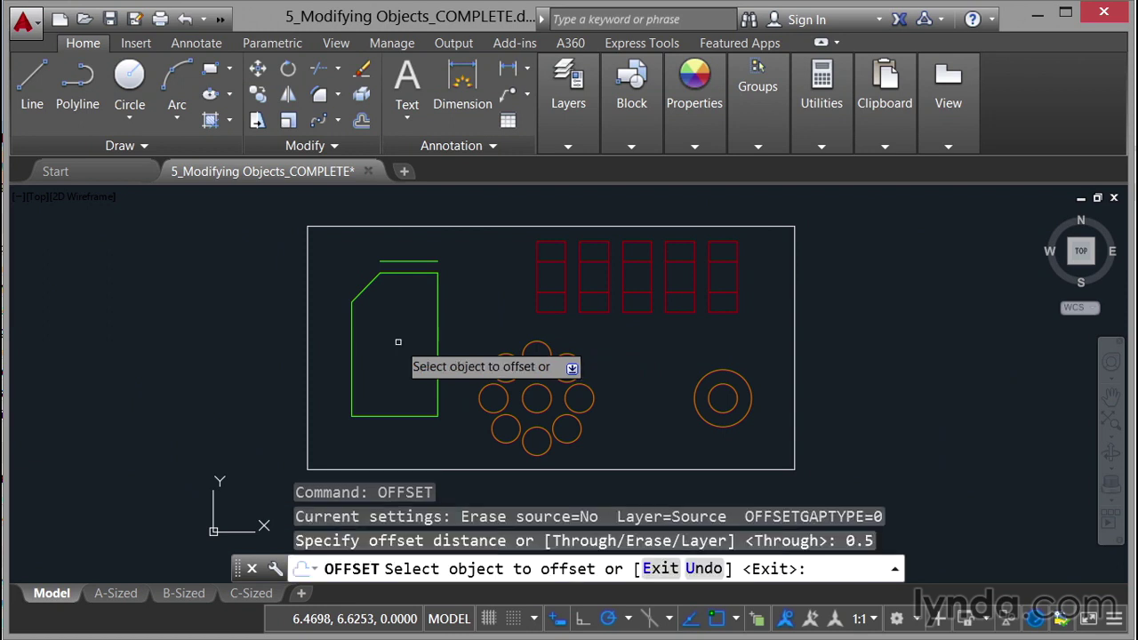
{"action": "left_click", "coordinate": [366, 288]}
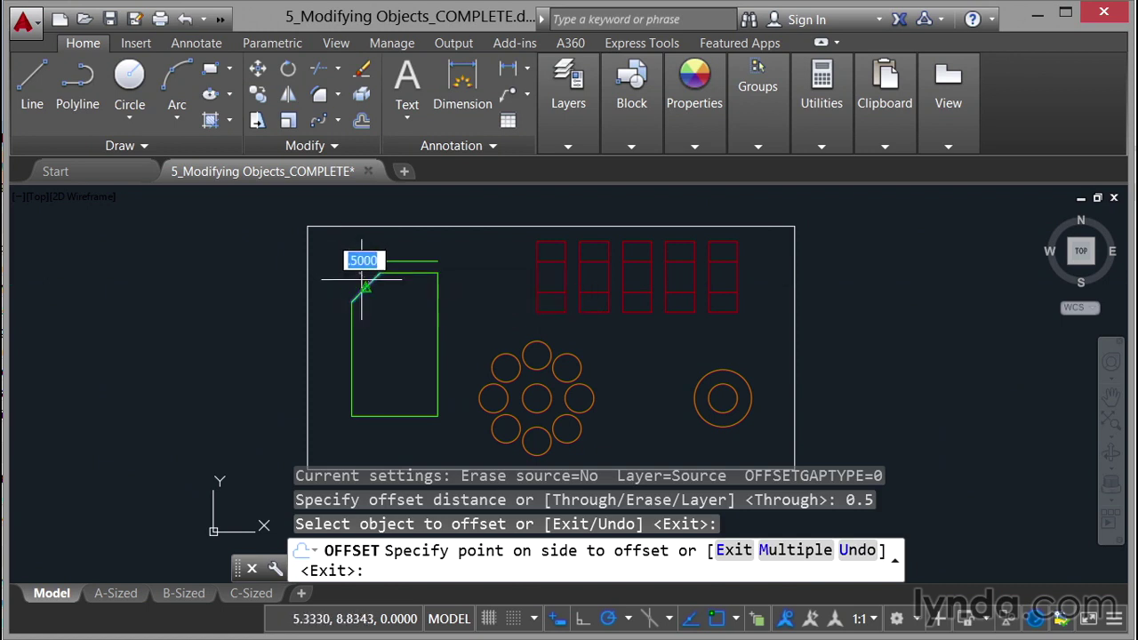
{"action": "scroll", "coordinate": [373, 286], "scroll_direction": "up", "scroll_amount": 5}
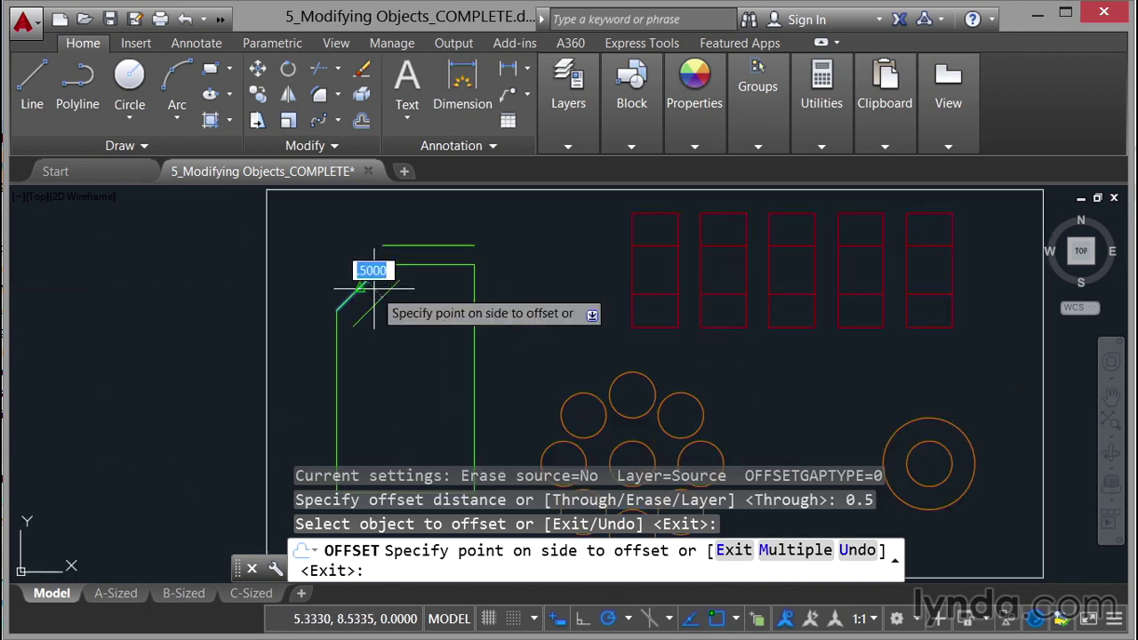
{"action": "left_click", "coordinate": [323, 255]}
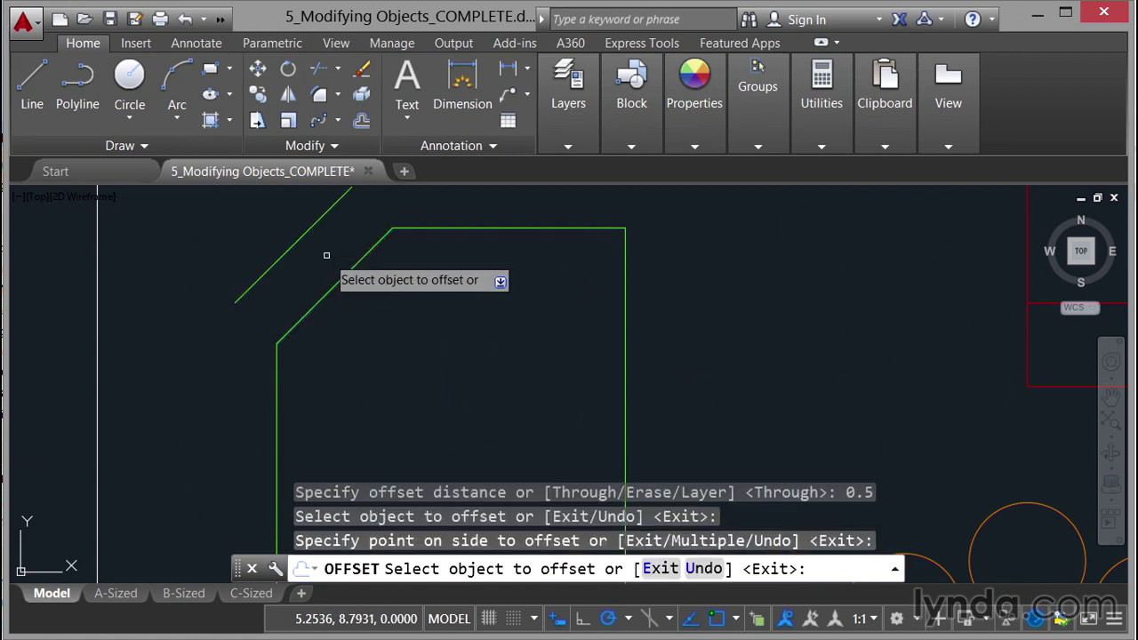
Step: Offset the left and bottom edges of the green outline outward by the same 0.5 distance
{"action": "scroll", "coordinate": [401, 316], "scroll_direction": "down", "scroll_amount": 3}
{"action": "middle_click_drag", "start_coordinate": [408, 359], "coordinate": [444, 305]}
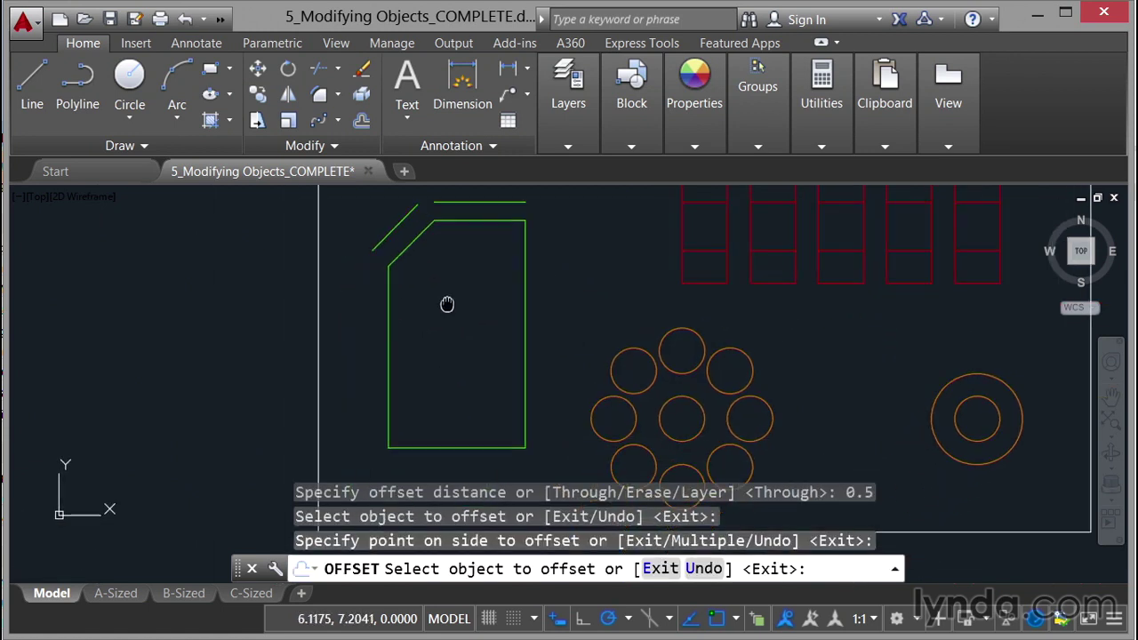
{"action": "left_click", "coordinate": [389, 341]}
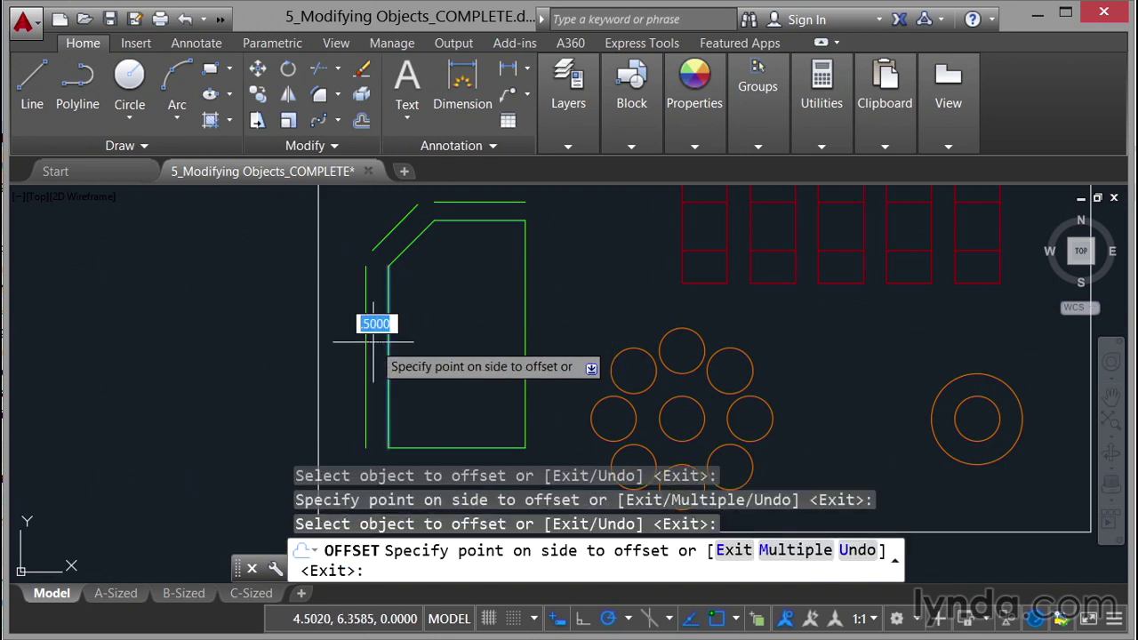
{"action": "left_click", "coordinate": [373, 341]}
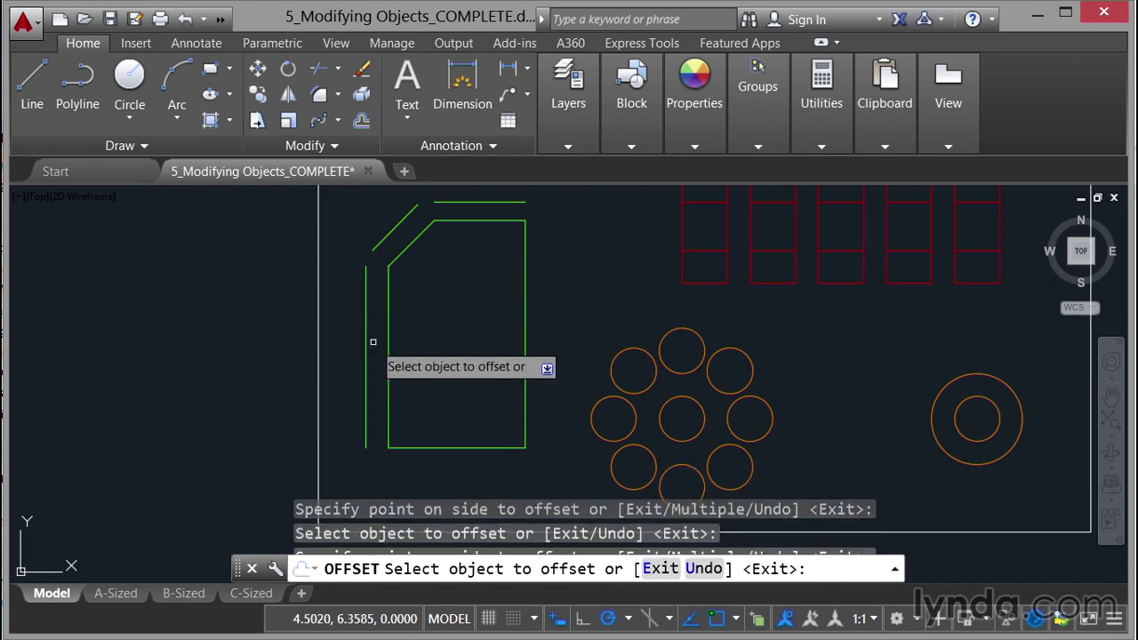
{"action": "left_click", "coordinate": [457, 447]}
{"action": "middle_click_drag", "start_coordinate": [459, 446], "coordinate": [473, 380]}
{"action": "left_click", "coordinate": [467, 401]}
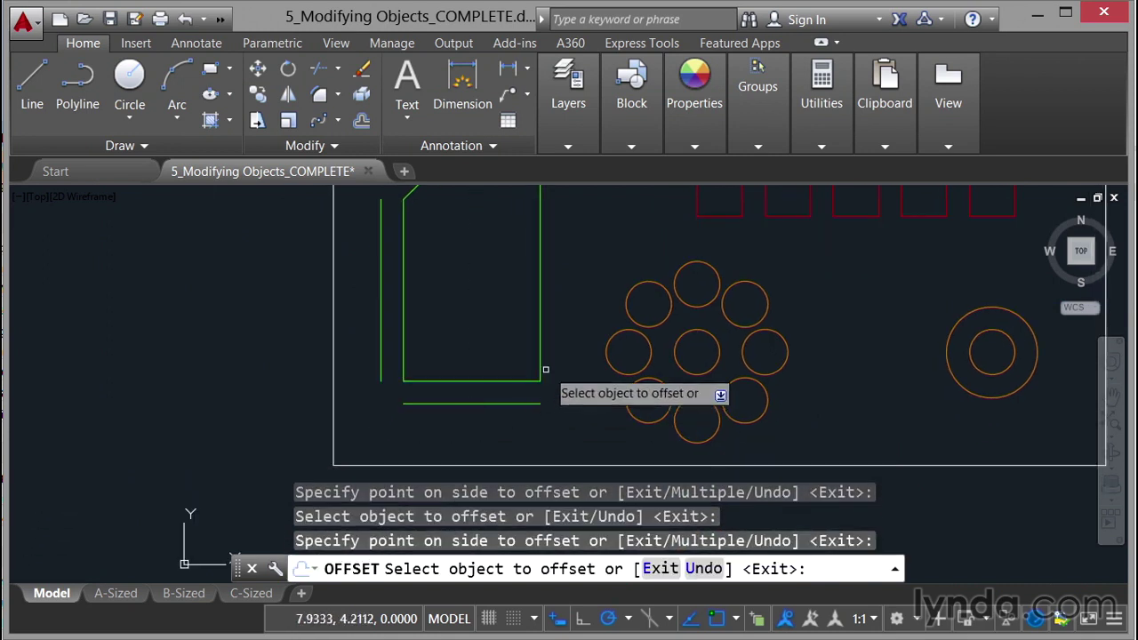
Step: Offset the right edge of the green outline outward by 0.5 and finish the Offset command
{"action": "scroll", "coordinate": [572, 323], "scroll_direction": "down", "scroll_amount": 3}
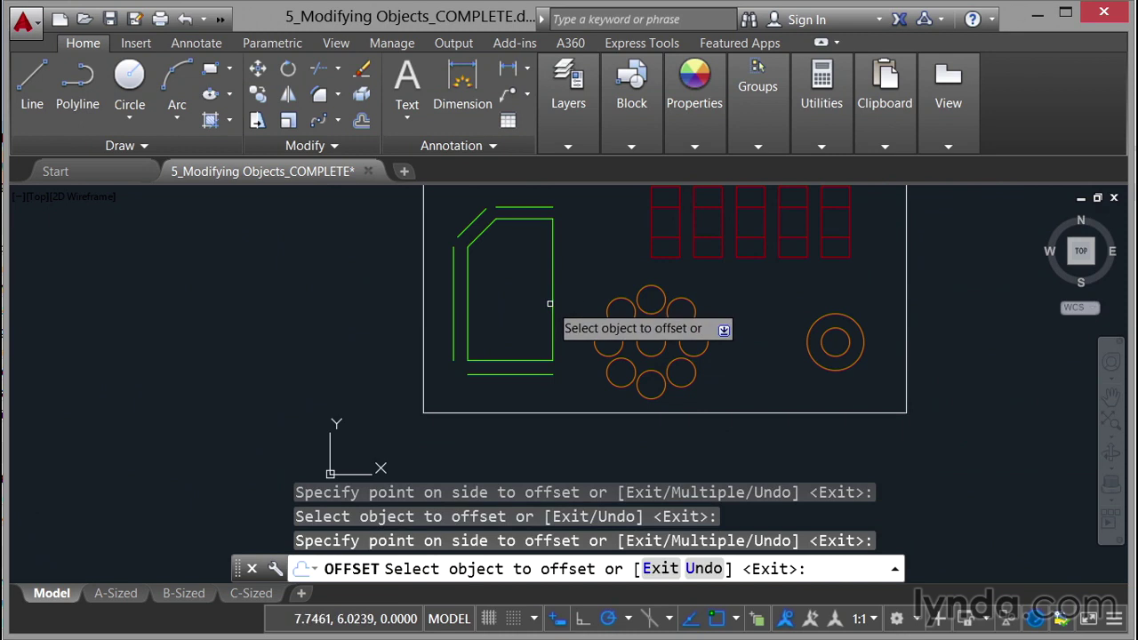
{"action": "left_click", "coordinate": [552, 299]}
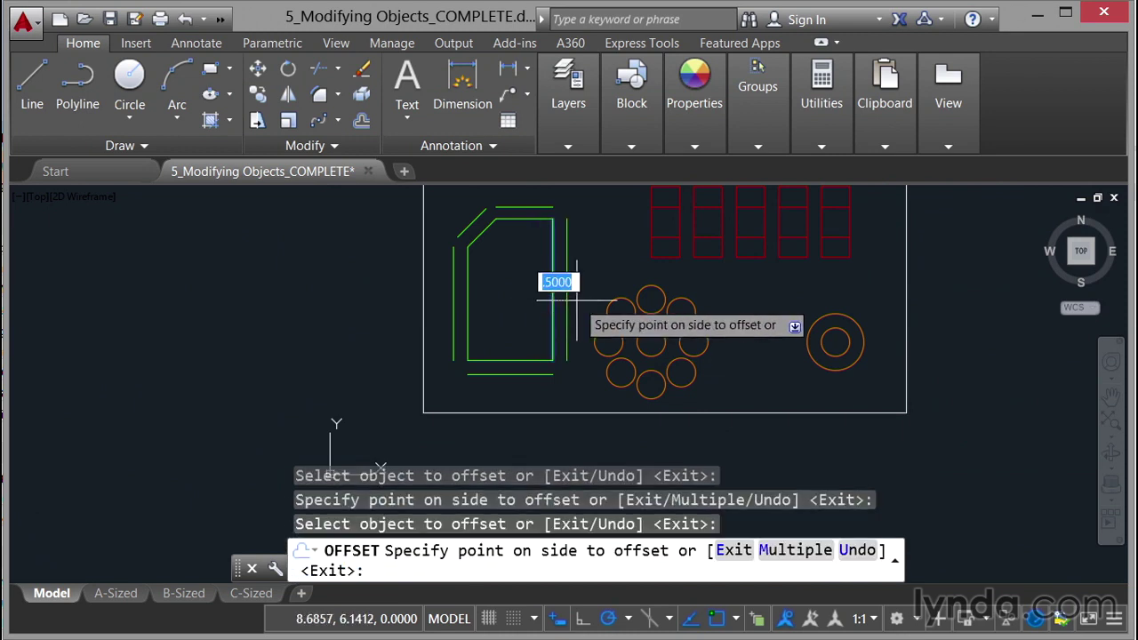
{"action": "left_click", "coordinate": [577, 300]}
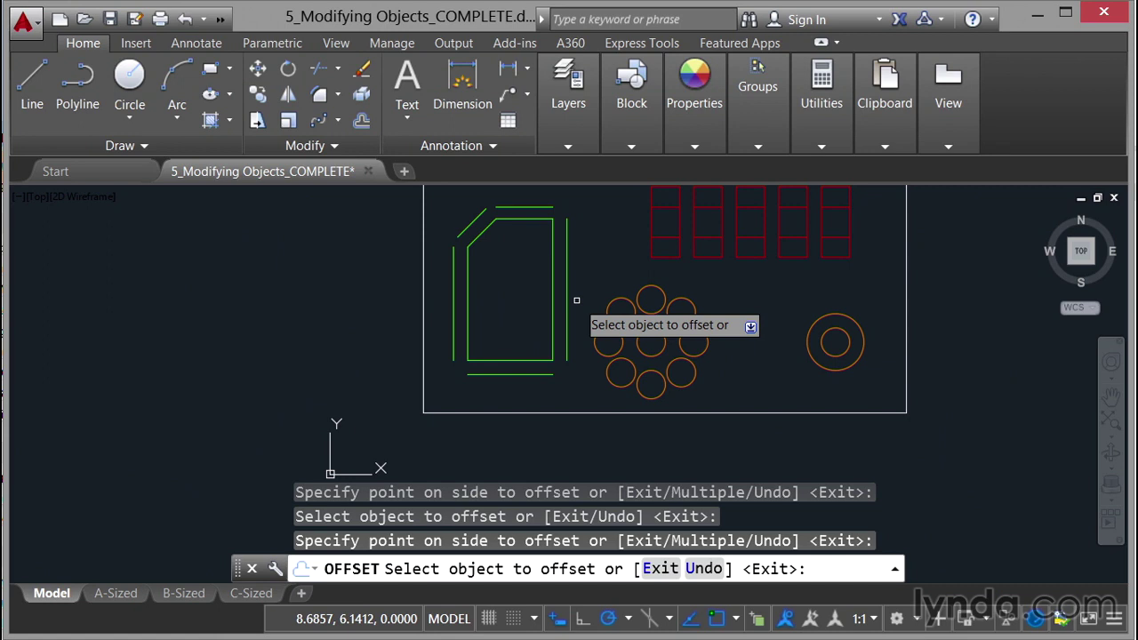
{"action": "key", "text": "Return"}
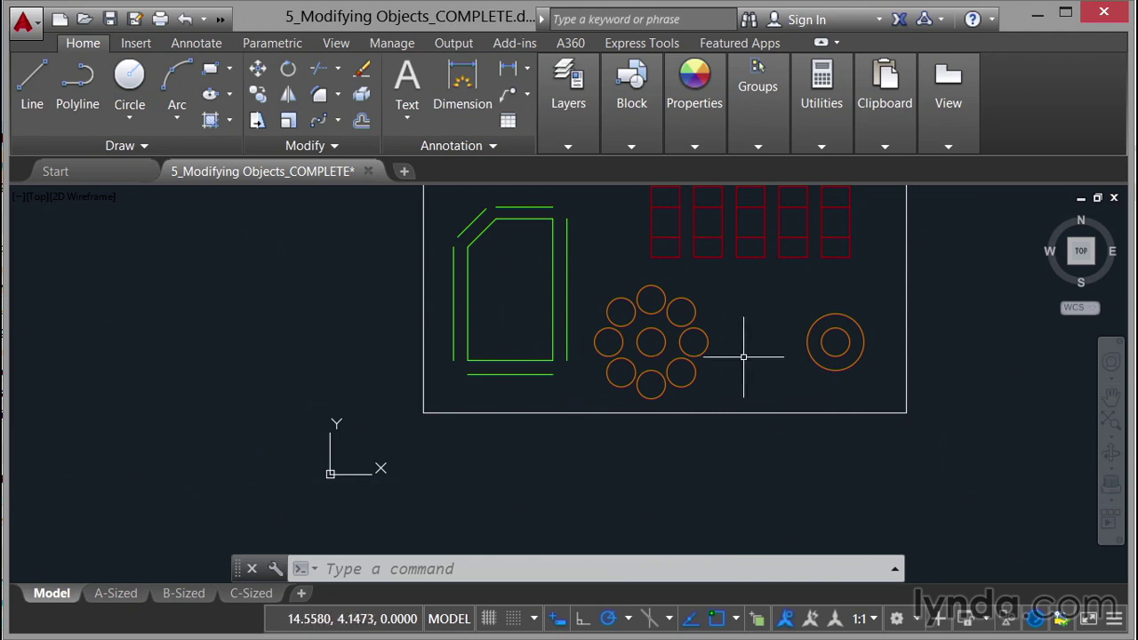
Step: Draw a vertical line between the circular pattern of circles and the two concentric circles
{"action": "middle_click_drag", "start_coordinate": [773, 300], "coordinate": [648, 343]}
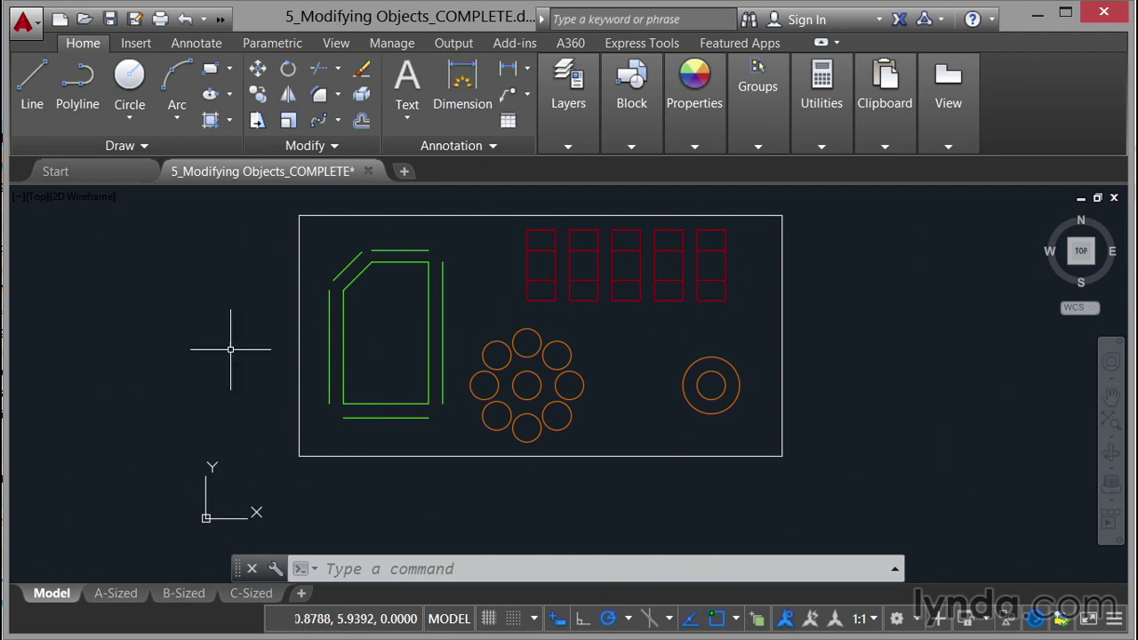
{"action": "left_click", "coordinate": [36, 89]}
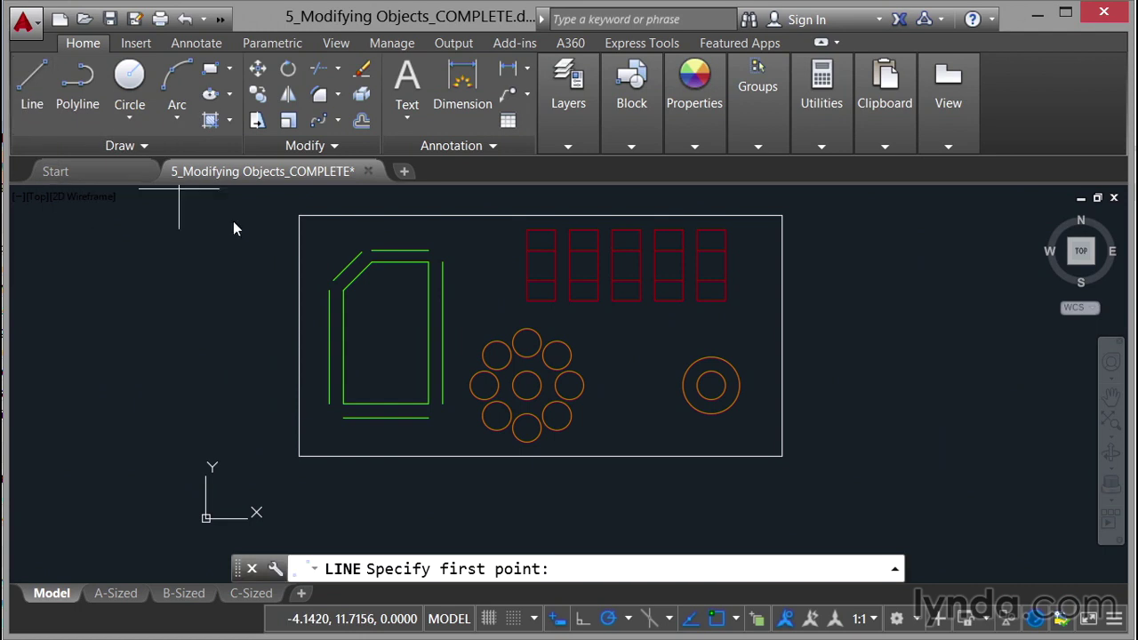
{"action": "left_click", "coordinate": [663, 331]}
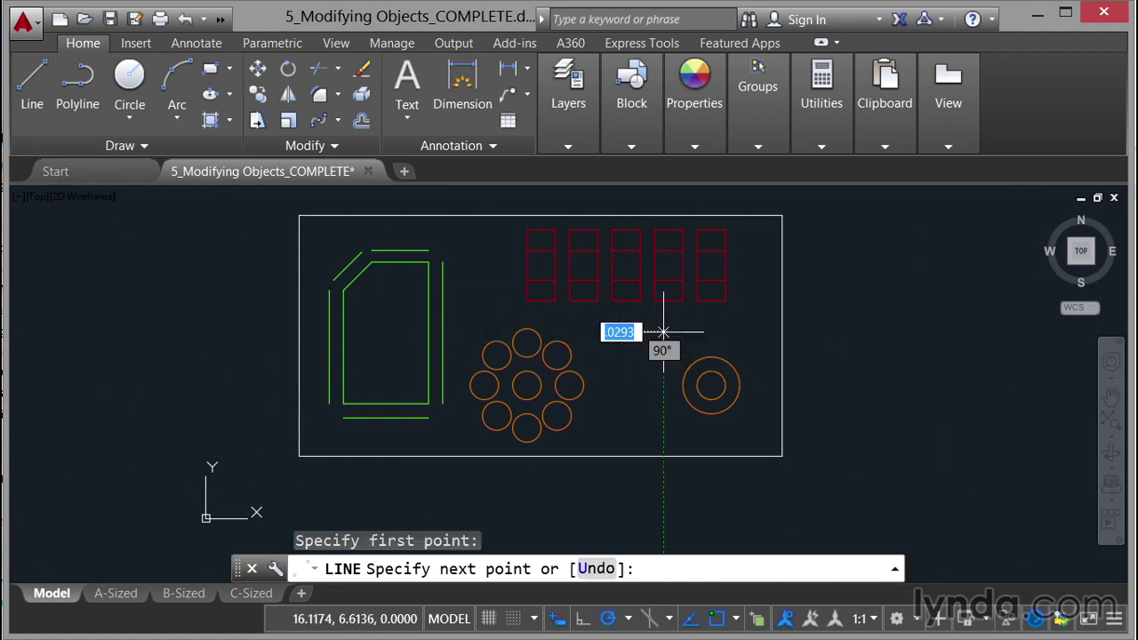
{"action": "left_click", "coordinate": [663, 436]}
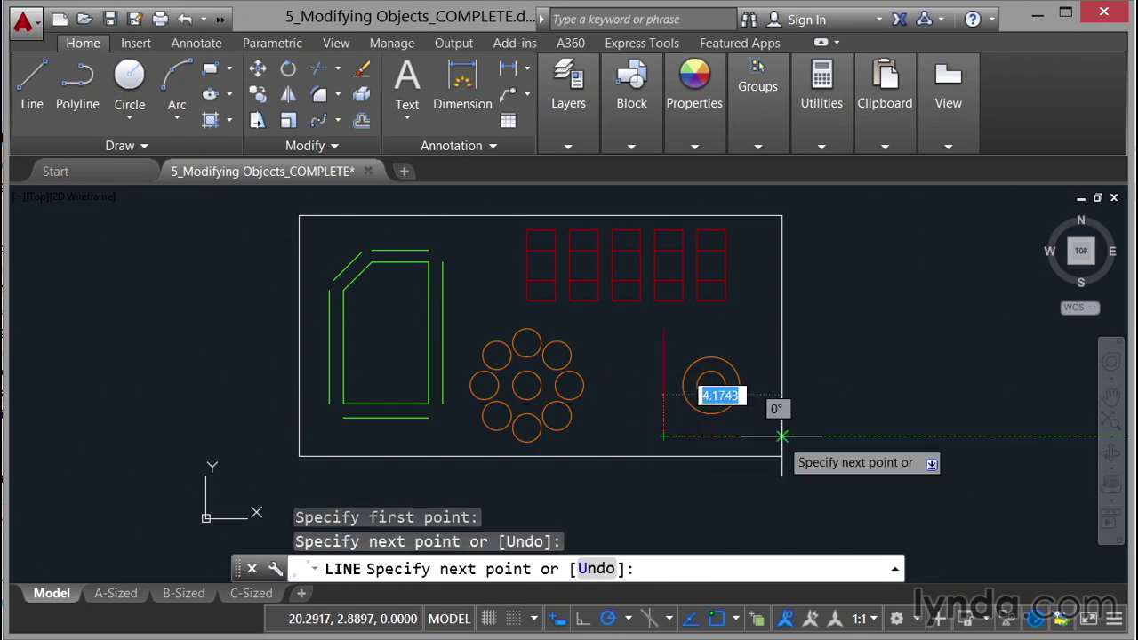
{"action": "key", "text": "Return"}
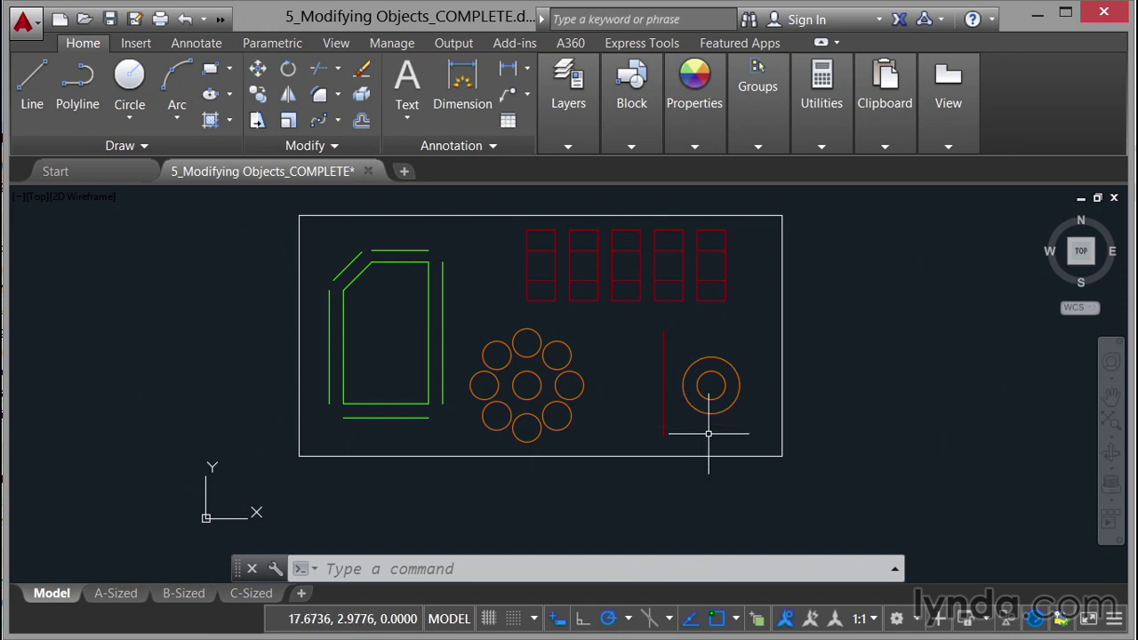
Step: Erase the vertical line beside the concentric circles
{"action": "left_click", "coordinate": [664, 353]}
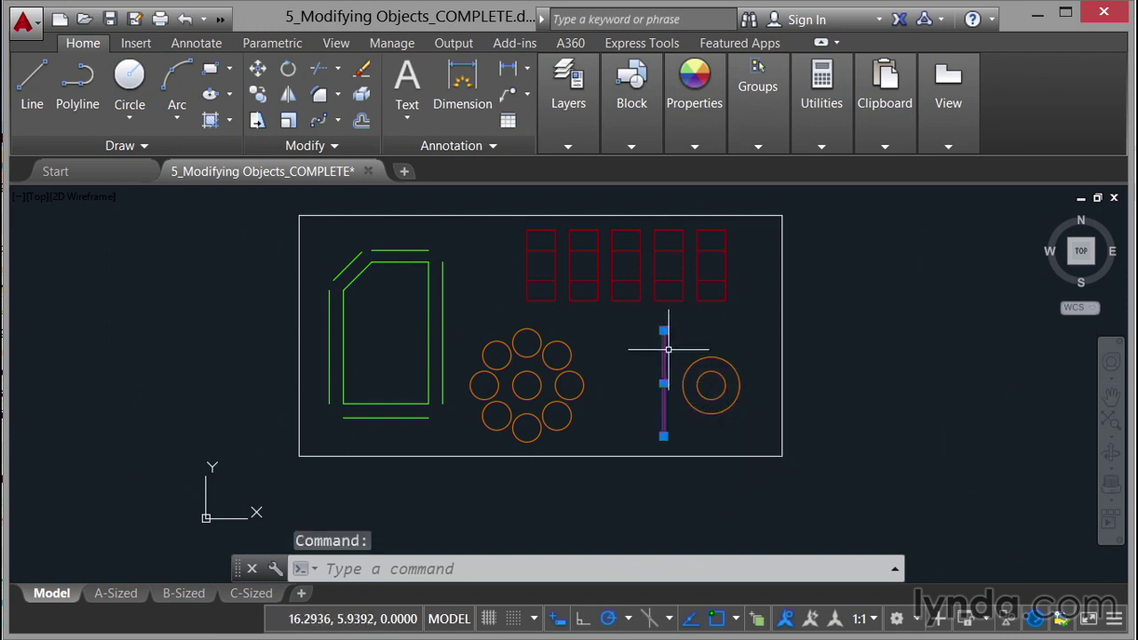
{"action": "right_click", "coordinate": [690, 318]}
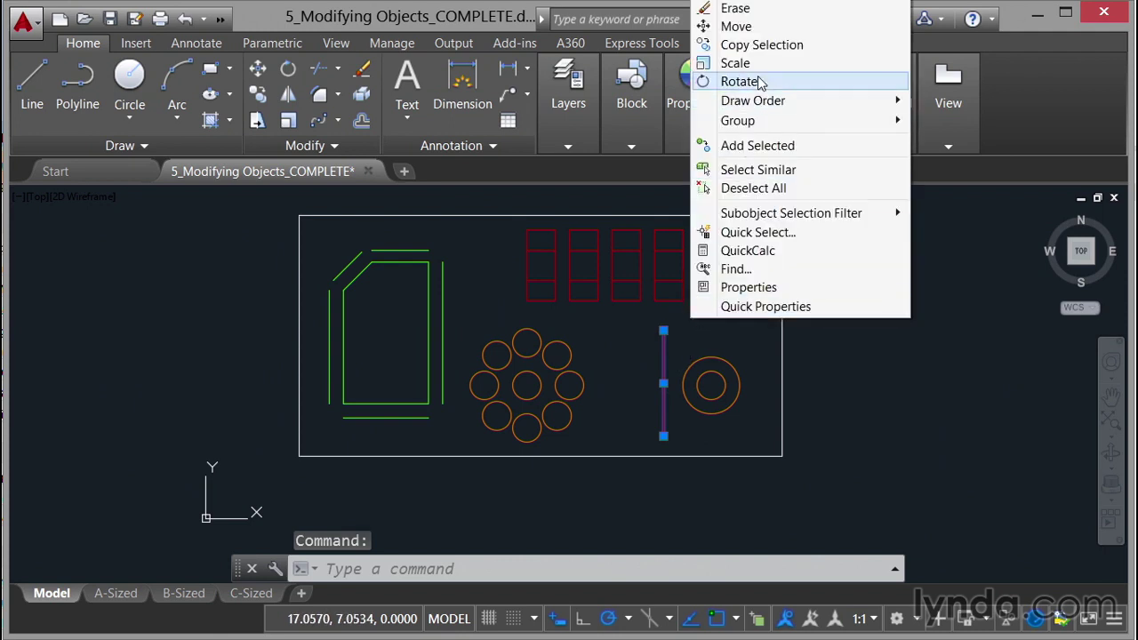
{"action": "left_click", "coordinate": [760, 9]}
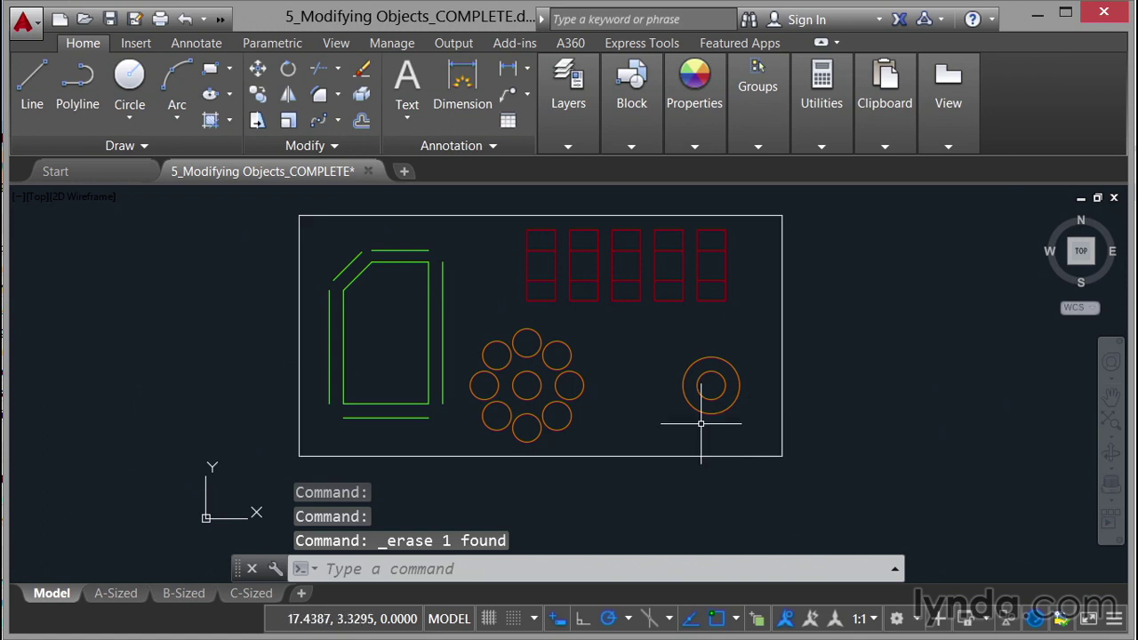
Step: Select both concentric circles and start the Mirror command on them
{"action": "scroll", "coordinate": [701, 420], "scroll_direction": "up", "scroll_amount": 4}
{"action": "middle_click_drag", "start_coordinate": [830, 346], "coordinate": [831, 392]}
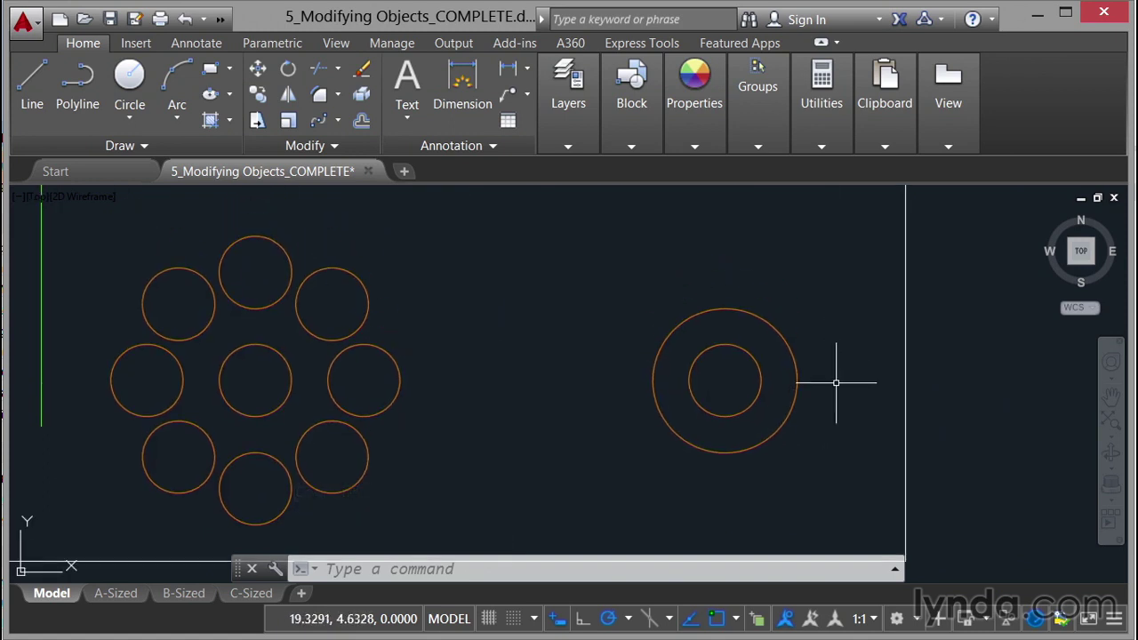
{"action": "left_click", "coordinate": [779, 332]}
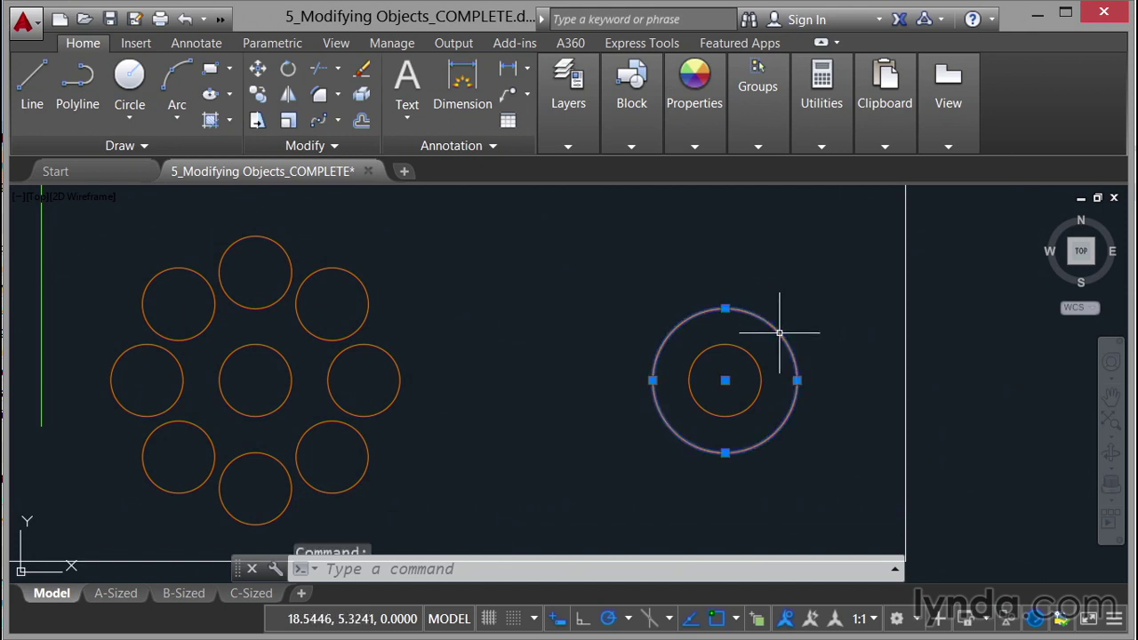
{"action": "left_click", "coordinate": [756, 354]}
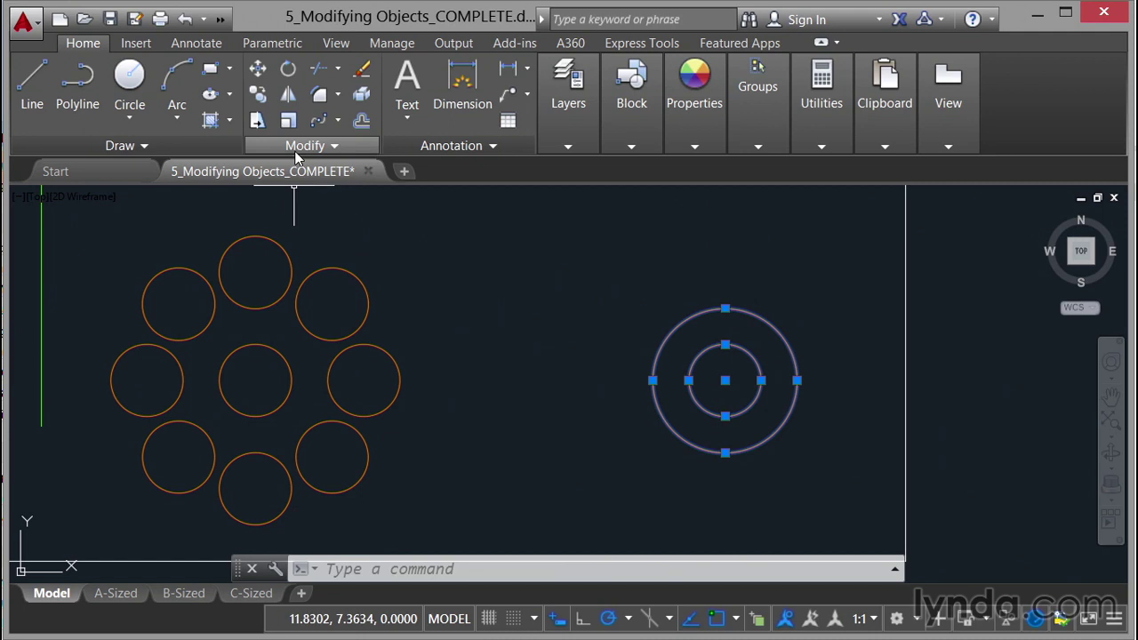
{"action": "left_click", "coordinate": [289, 95]}
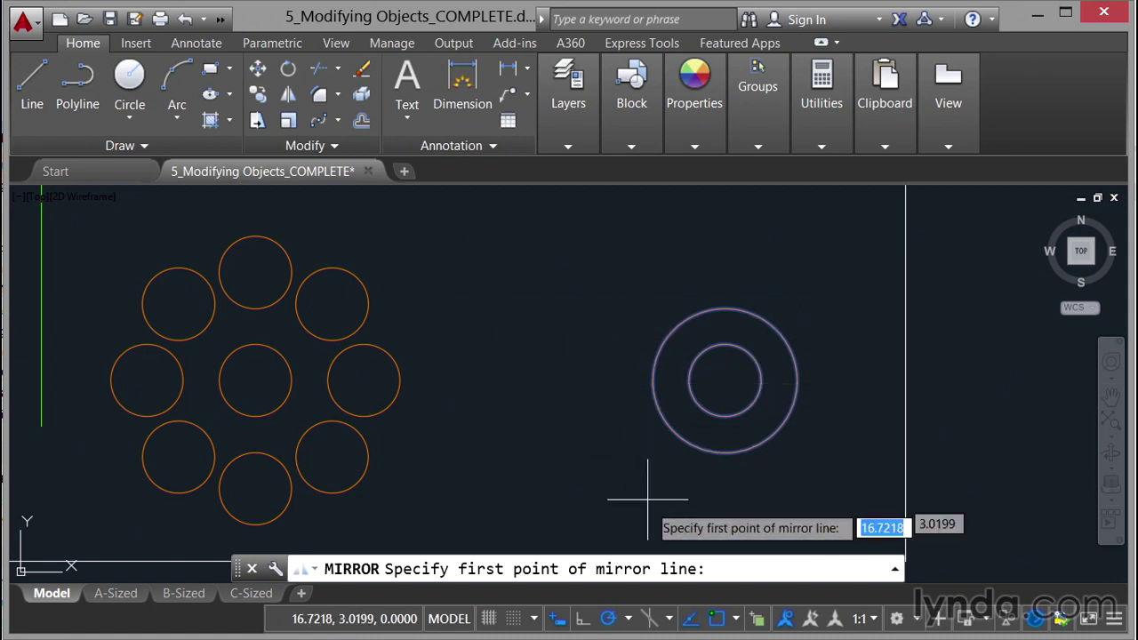
Step: Turn on the Quadrant object snap for picking the mirror line's points
{"action": "left_click", "coordinate": [736, 620]}
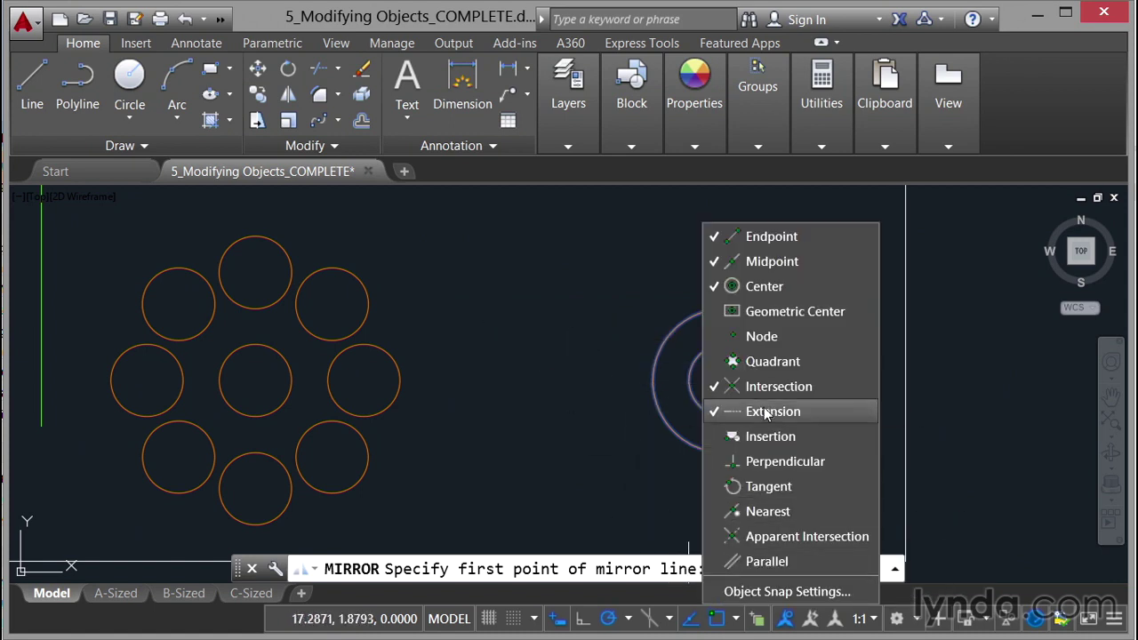
{"action": "left_click", "coordinate": [777, 368]}
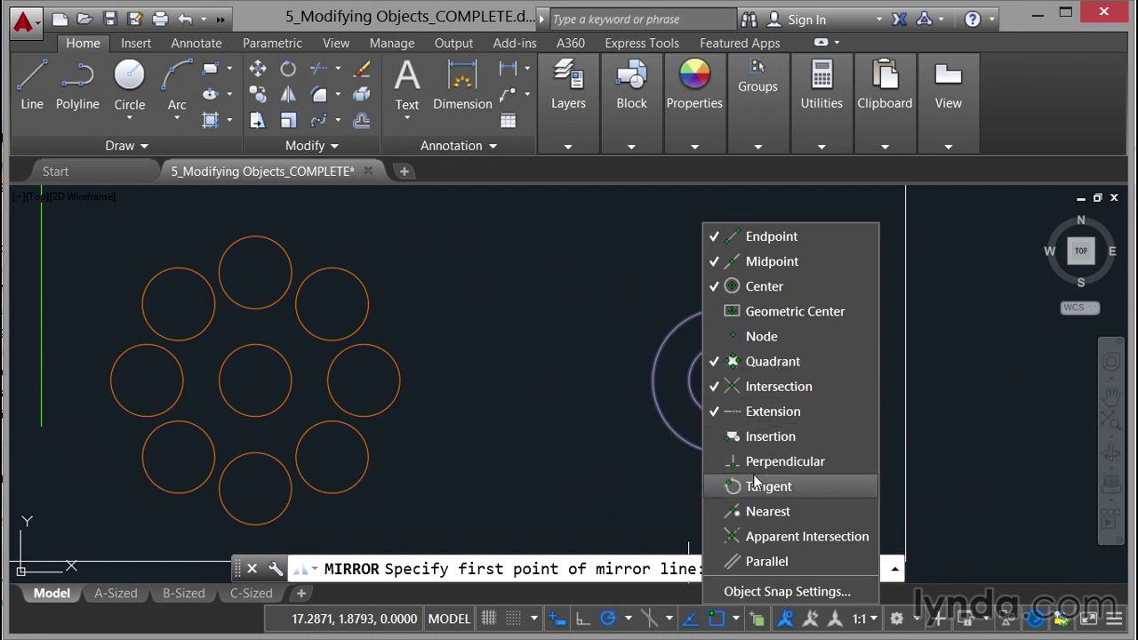
{"action": "left_click", "coordinate": [736, 622]}
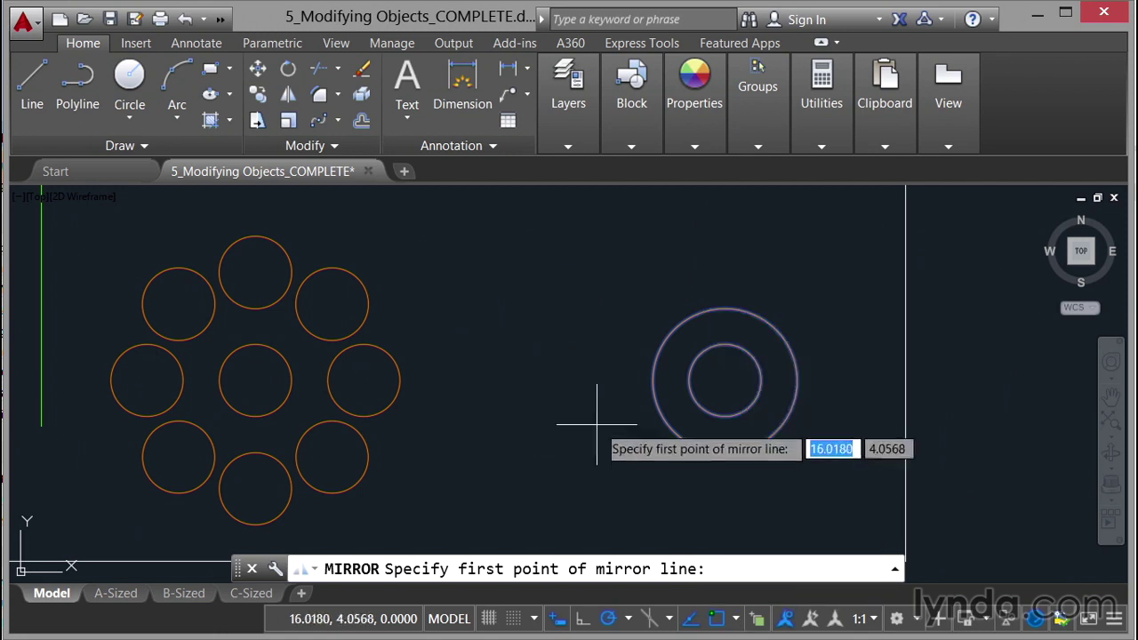
Step: Mirror the concentric circles about a vertical line through the outer circle's left quadrant, keeping the source objects
{"action": "left_click", "coordinate": [653, 381]}
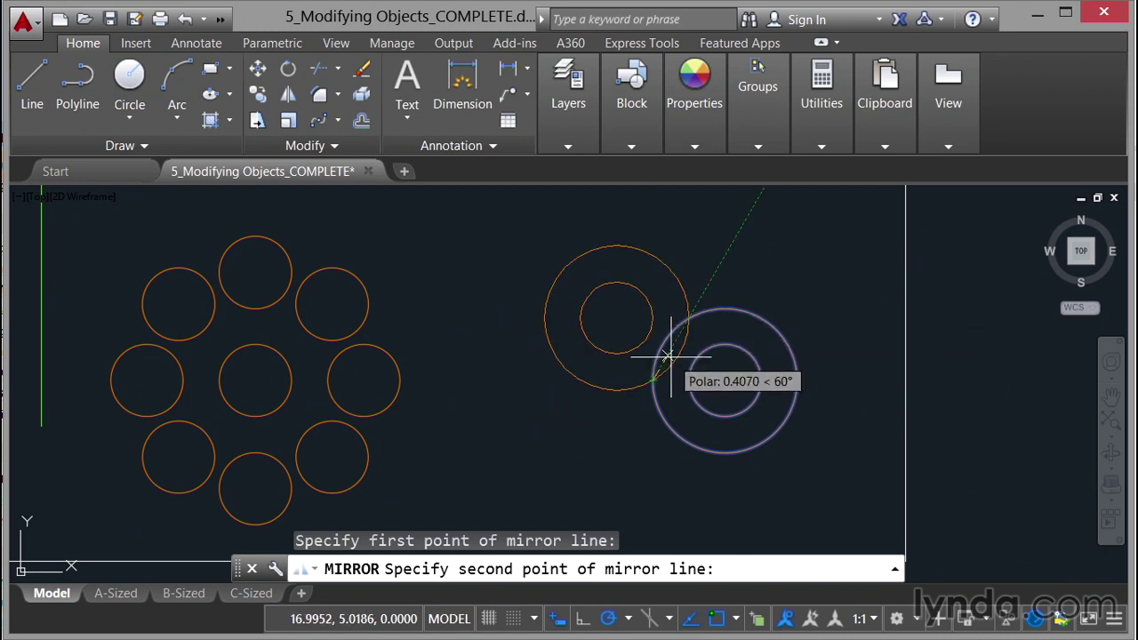
{"action": "left_click", "coordinate": [654, 221]}
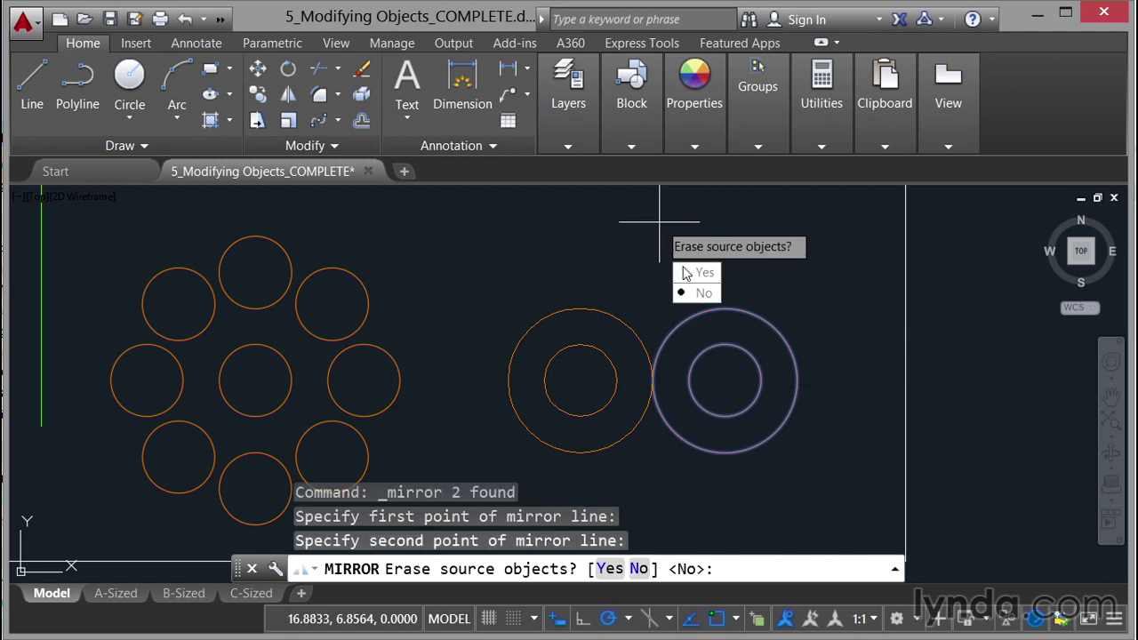
{"action": "left_click", "coordinate": [702, 293]}
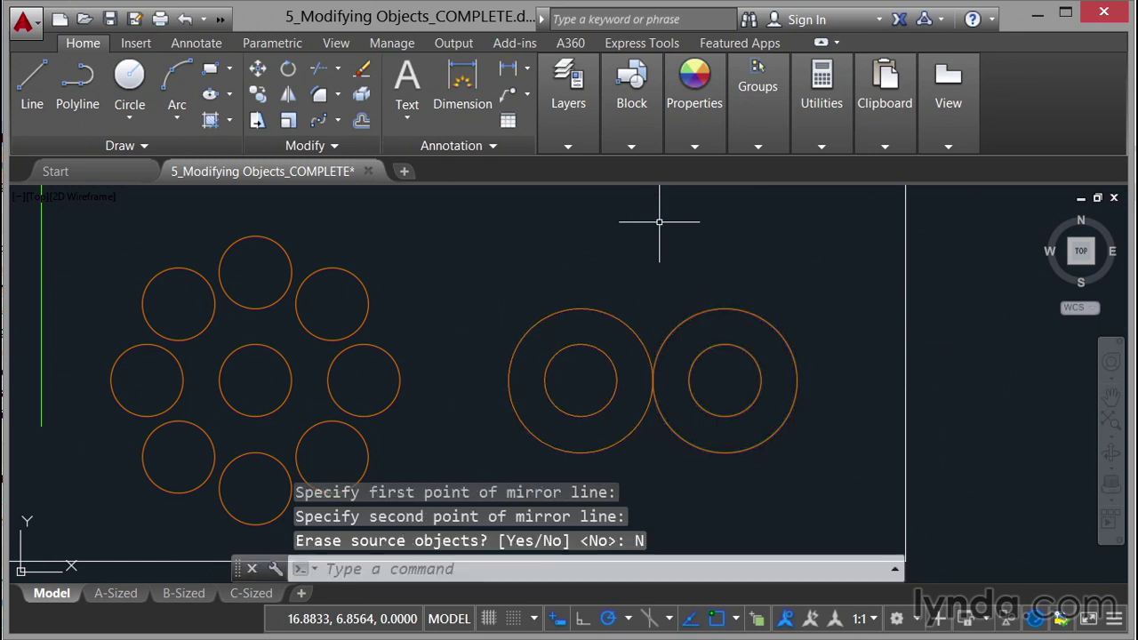
Step: Move the two mirrored concentric circles 0.5 units horizontally to the left, using their centre as the base point
{"action": "left_click", "coordinate": [621, 319]}
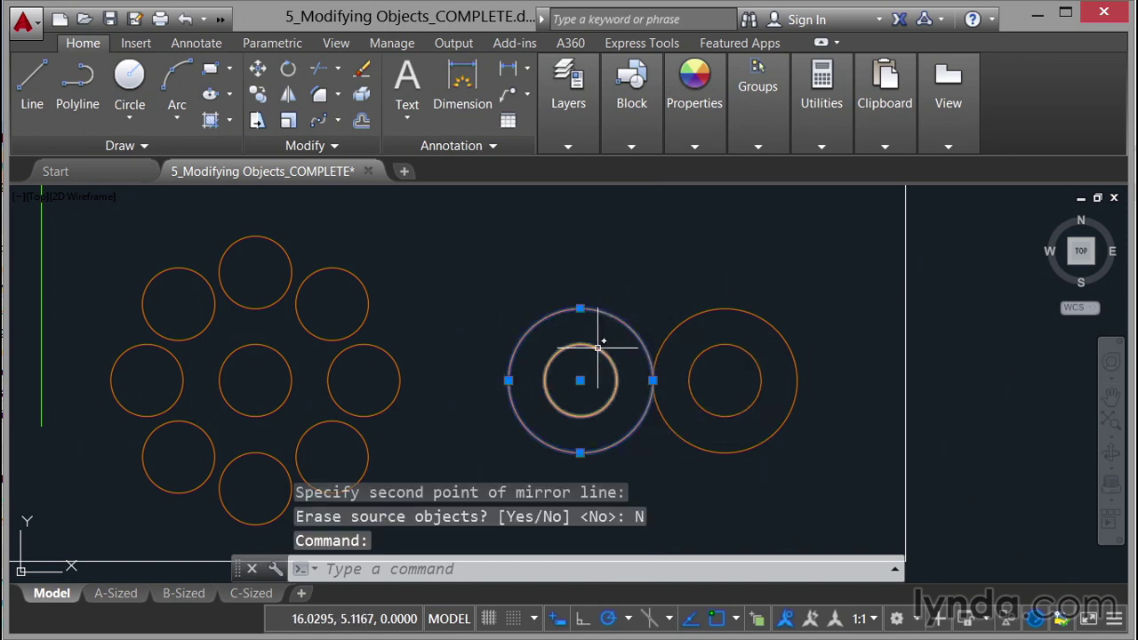
{"action": "left_click", "coordinate": [600, 344]}
{"action": "right_click", "coordinate": [632, 207]}
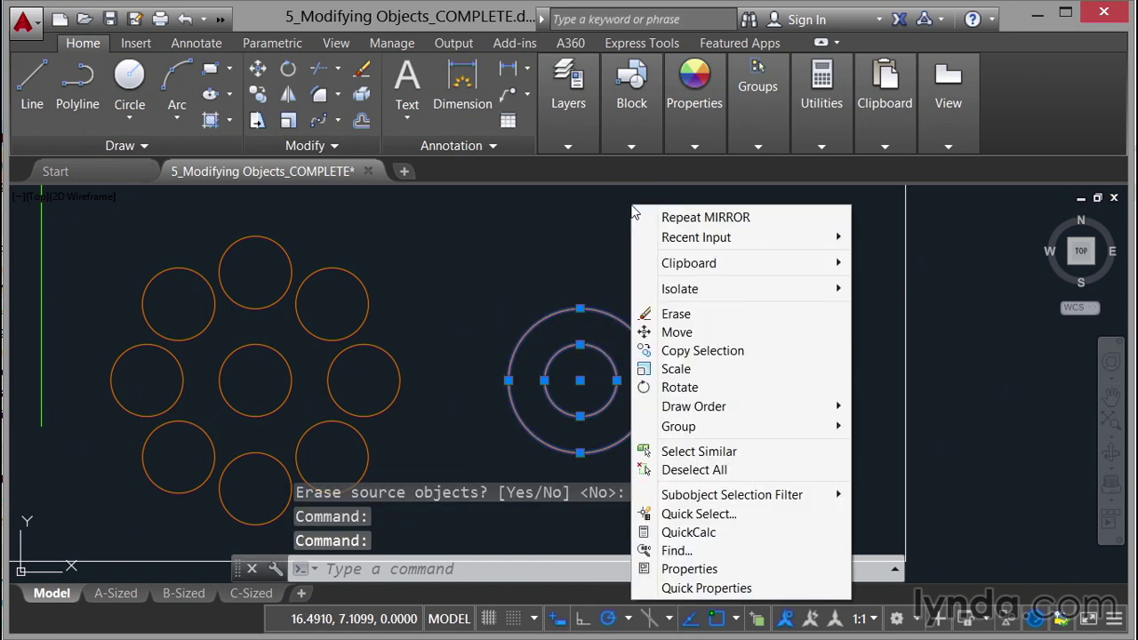
{"action": "left_click", "coordinate": [658, 331]}
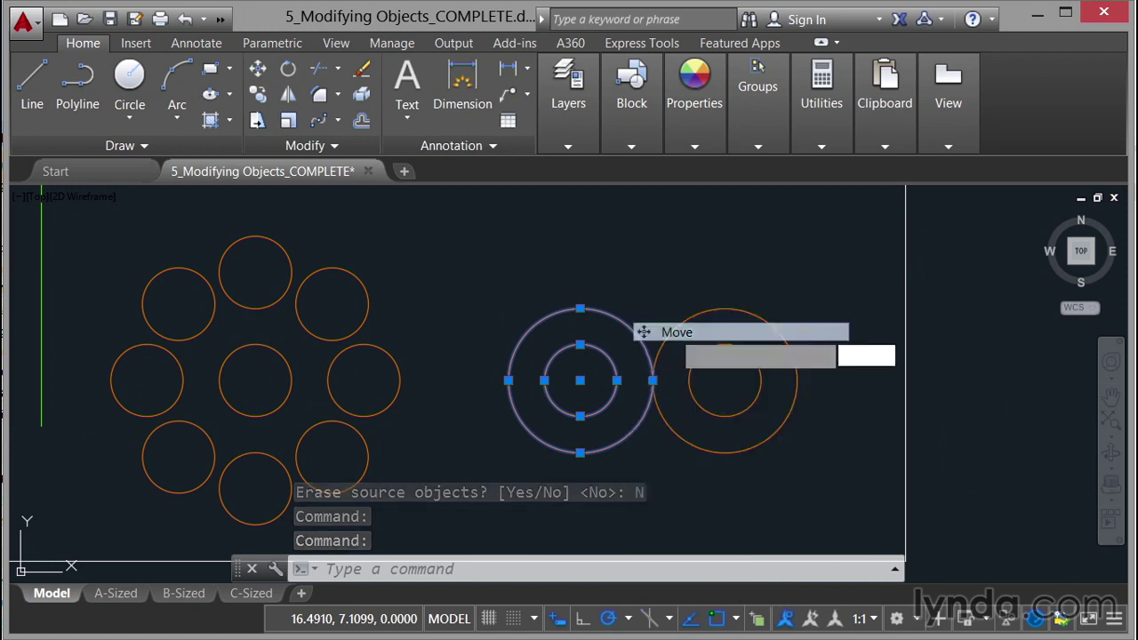
{"action": "left_click", "coordinate": [579, 381]}
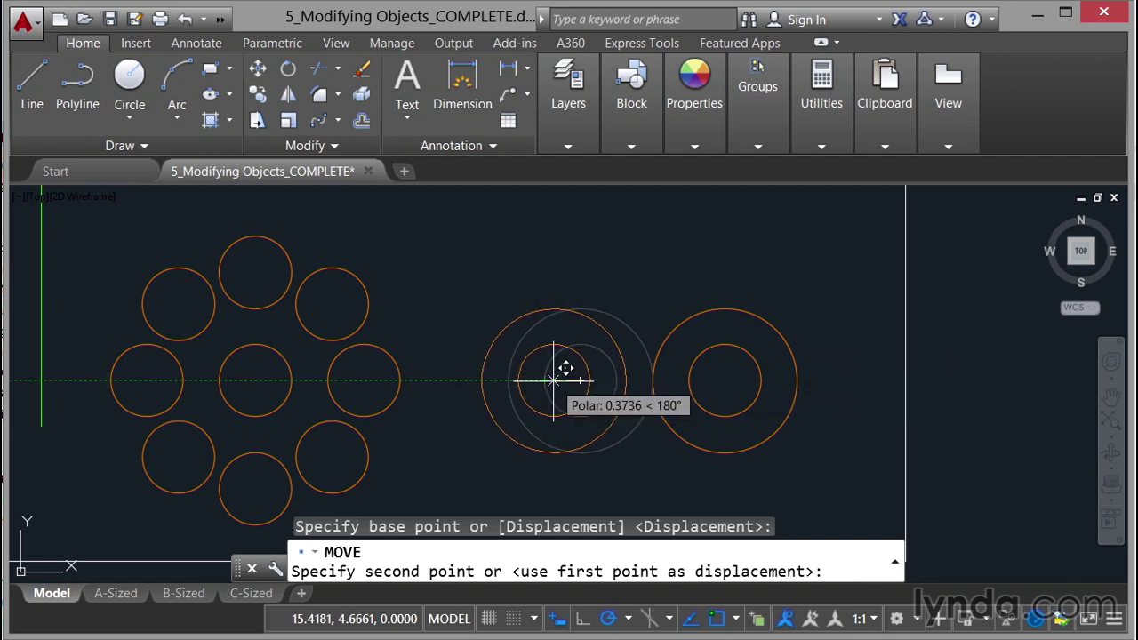
{"action": "type", "text": "0.5"}
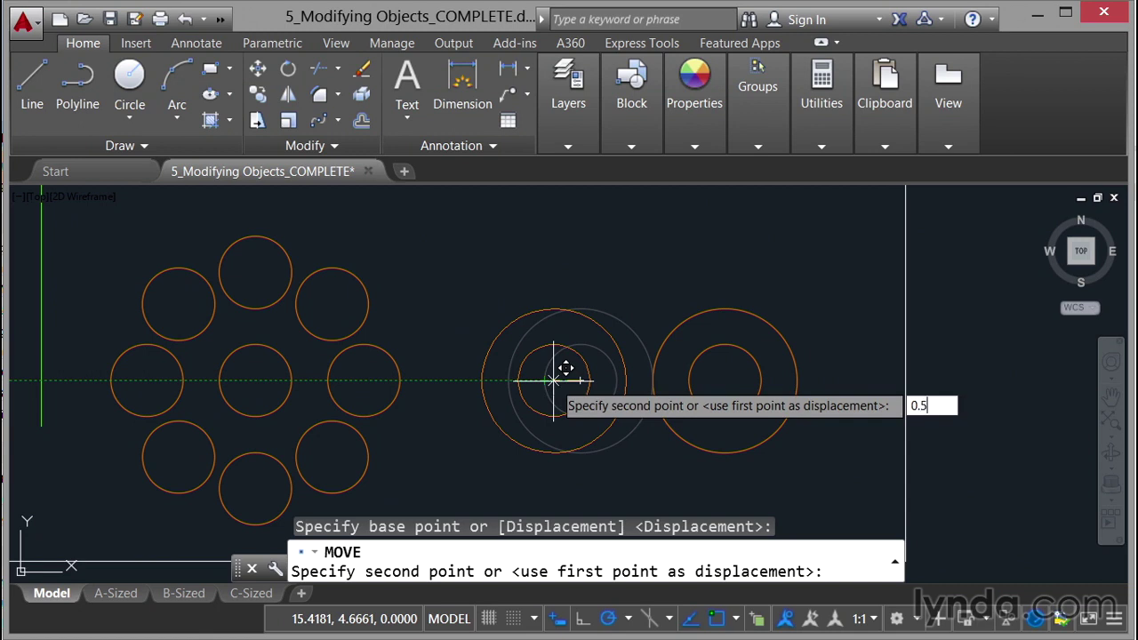
{"action": "key", "text": "Return"}
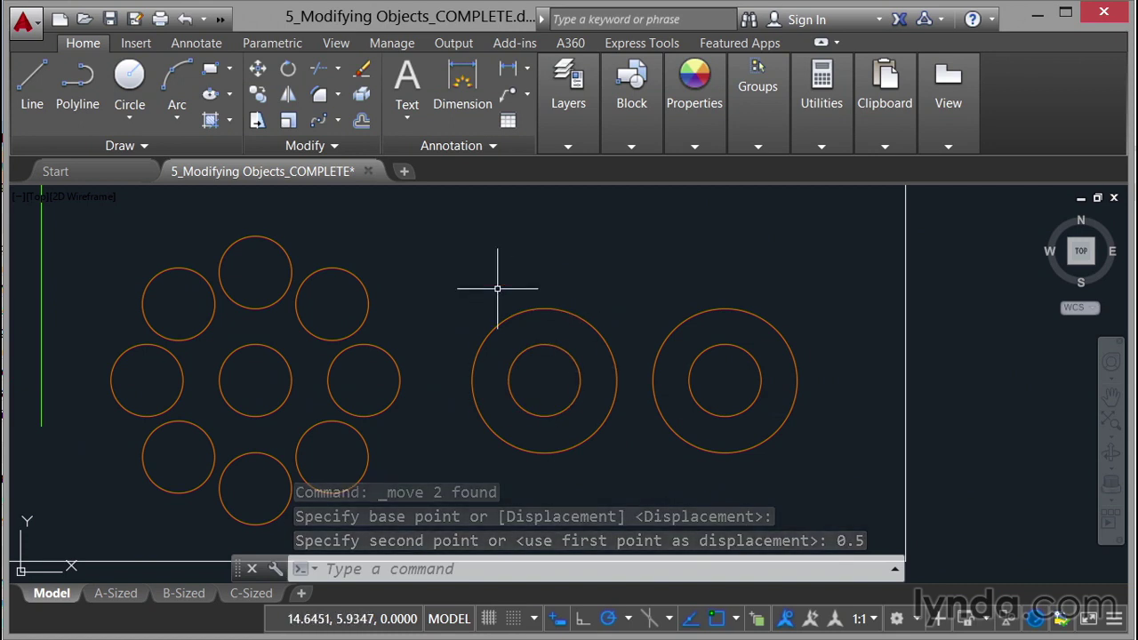
Step: Offset the white border rectangle outward by 0.5 and end the Offset command
{"action": "scroll", "coordinate": [497, 288], "scroll_direction": "down", "scroll_amount": 4}
{"action": "mouse_move", "coordinate": [488, 263]}
{"action": "middle_mouse_down"}
{"action": "mouse_move", "coordinate": [562, 355]}
{"action": "mouse_move", "coordinate": [638, 354]}
{"action": "middle_mouse_up"}
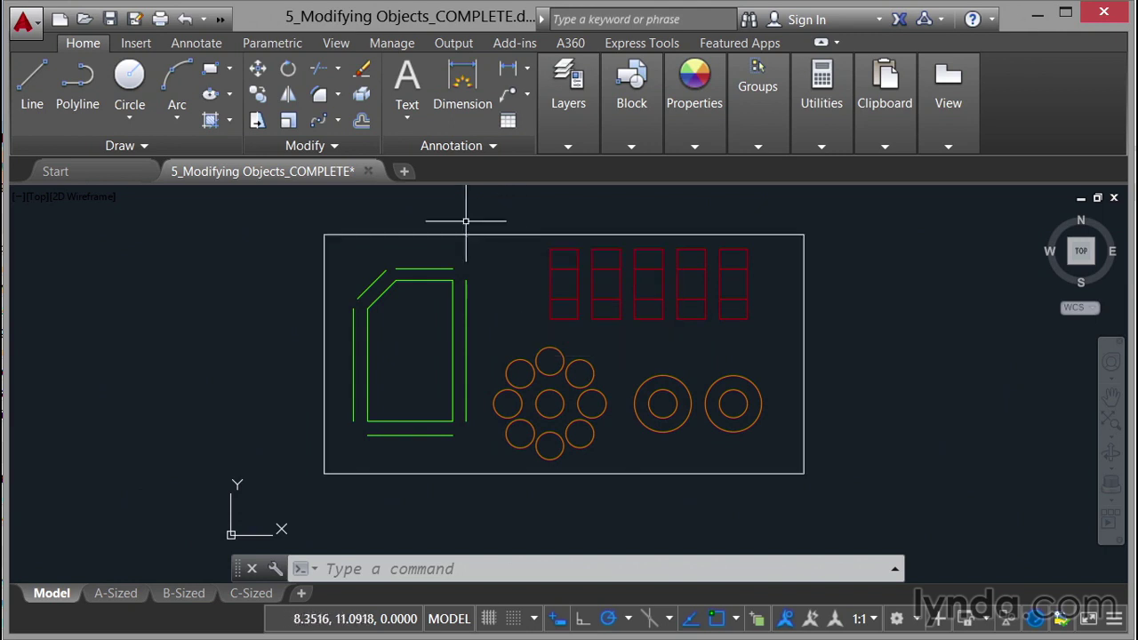
{"action": "left_click", "coordinate": [364, 125]}
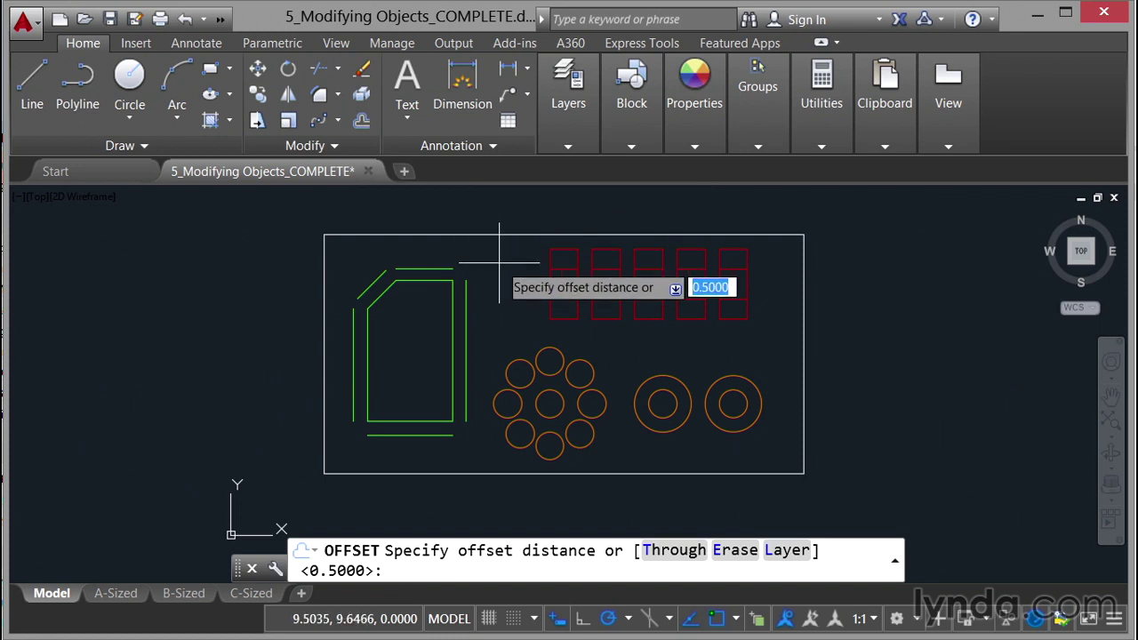
{"action": "key", "text": "Return"}
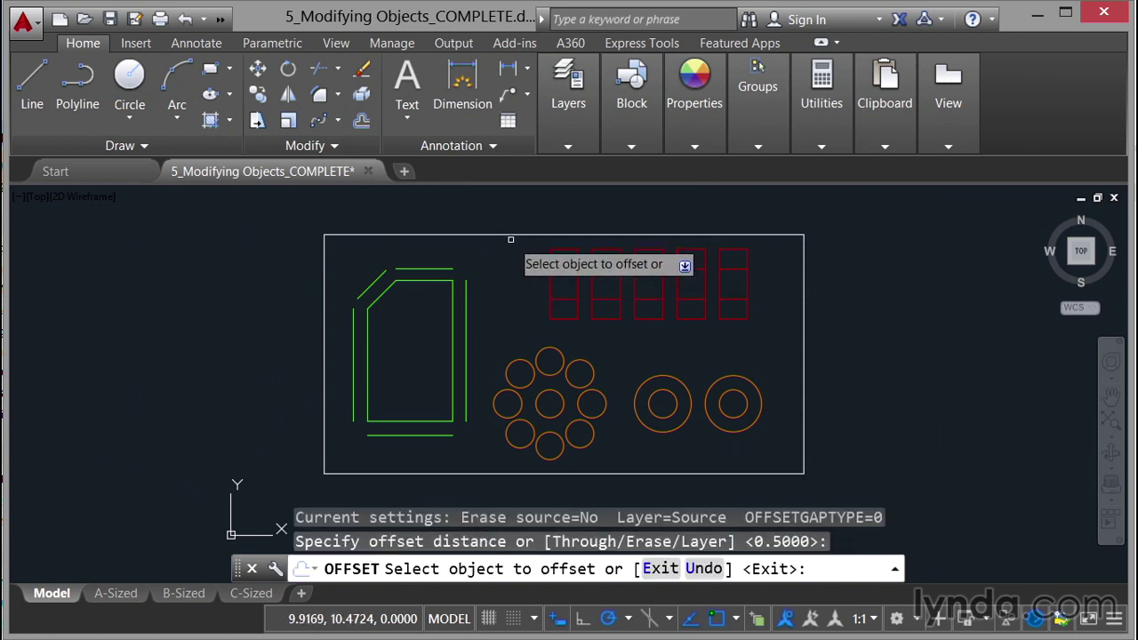
{"action": "left_click", "coordinate": [513, 236]}
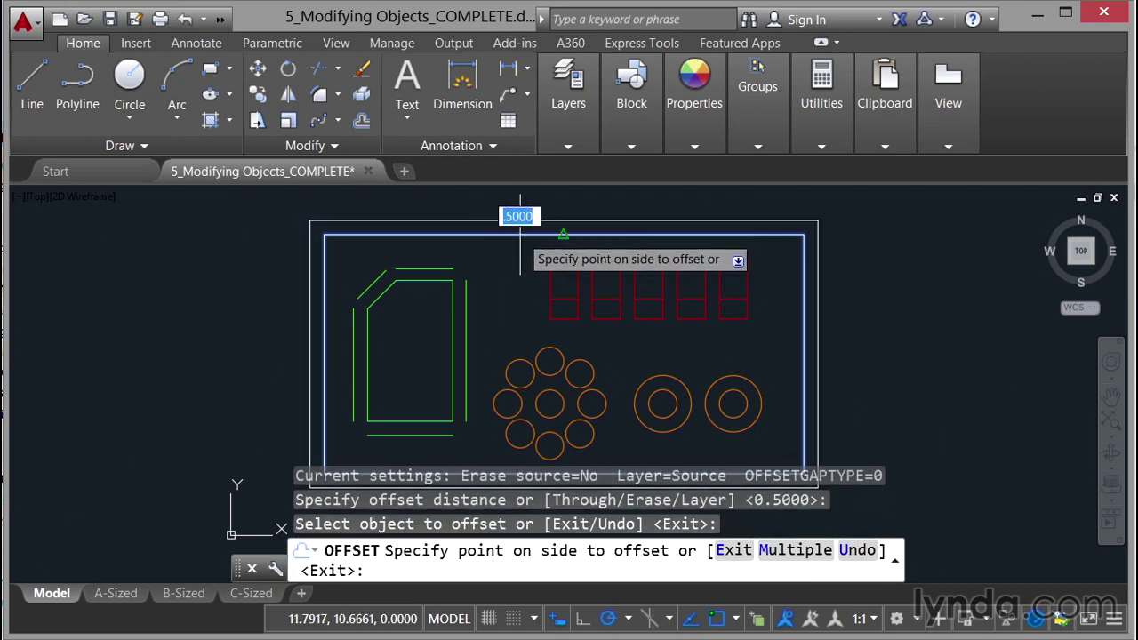
{"action": "left_click", "coordinate": [525, 227]}
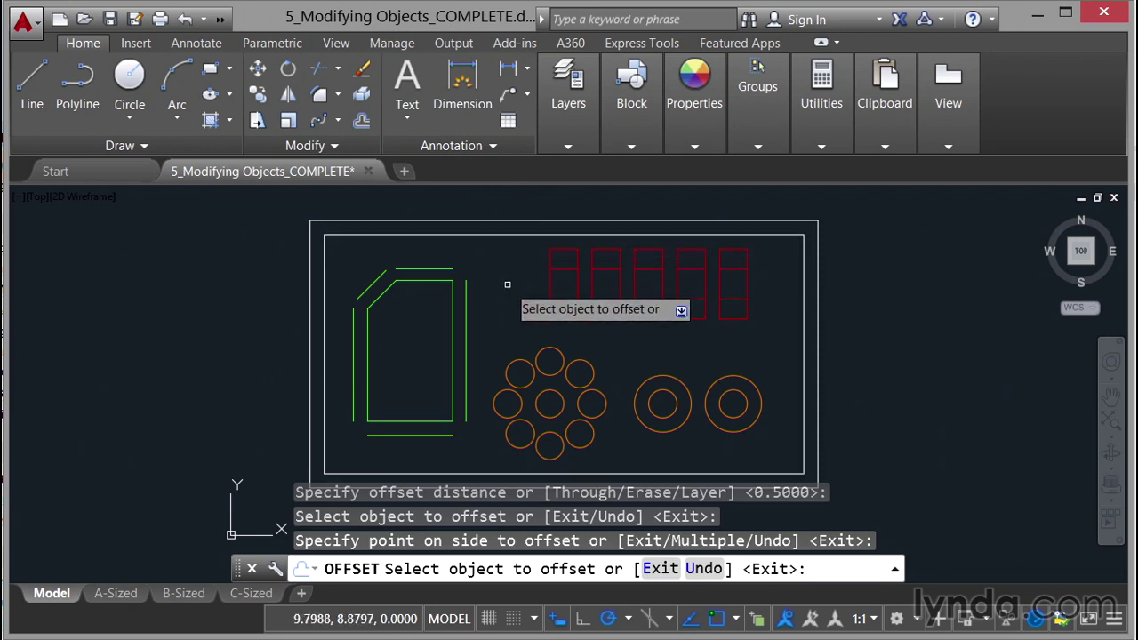
{"action": "key", "text": "Return"}
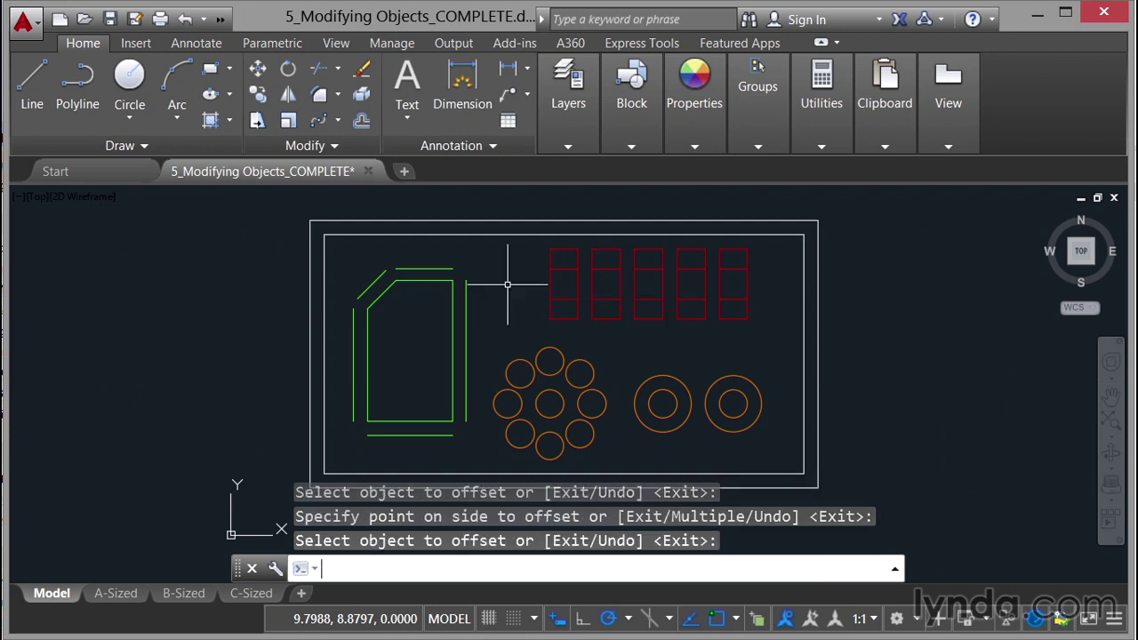